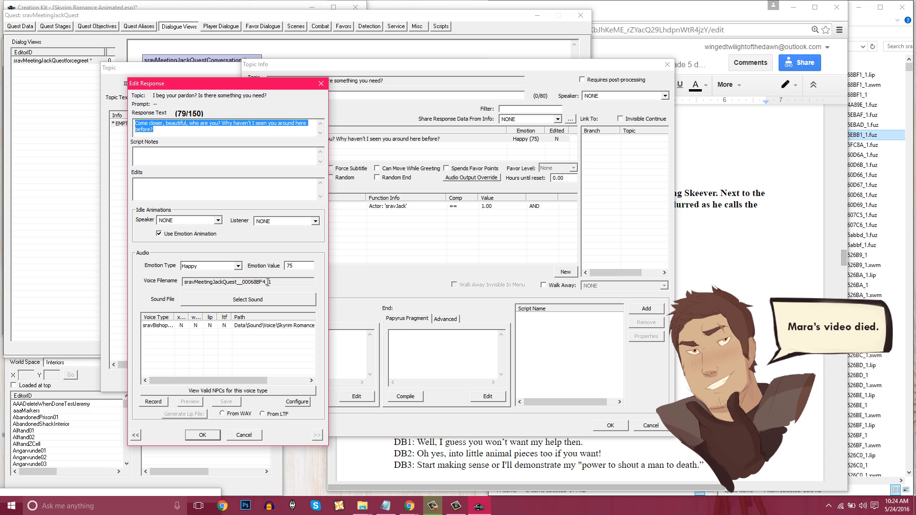
Copy the two "Come closer, beautiful, who are you" audio files from the Jacks Lines folder into the sravBishops_Voice folder.
drag(276, 282, 177, 289)
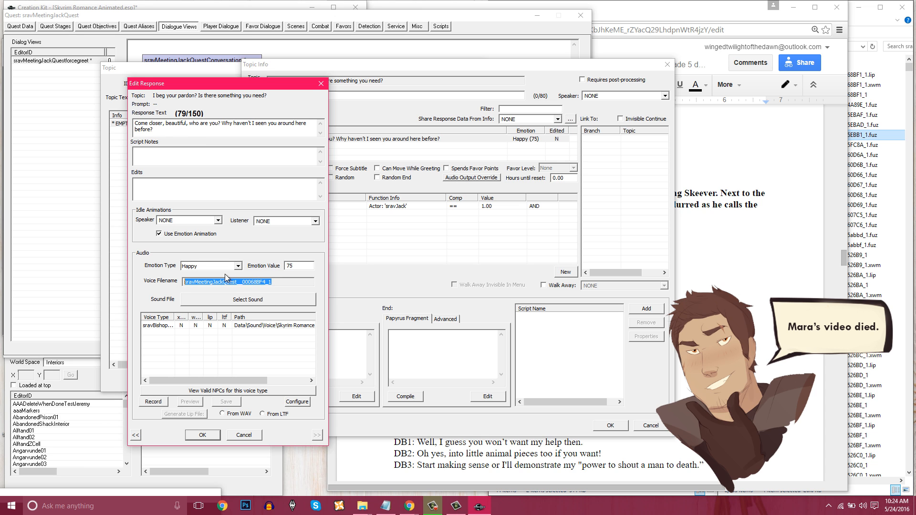
click(793, 8)
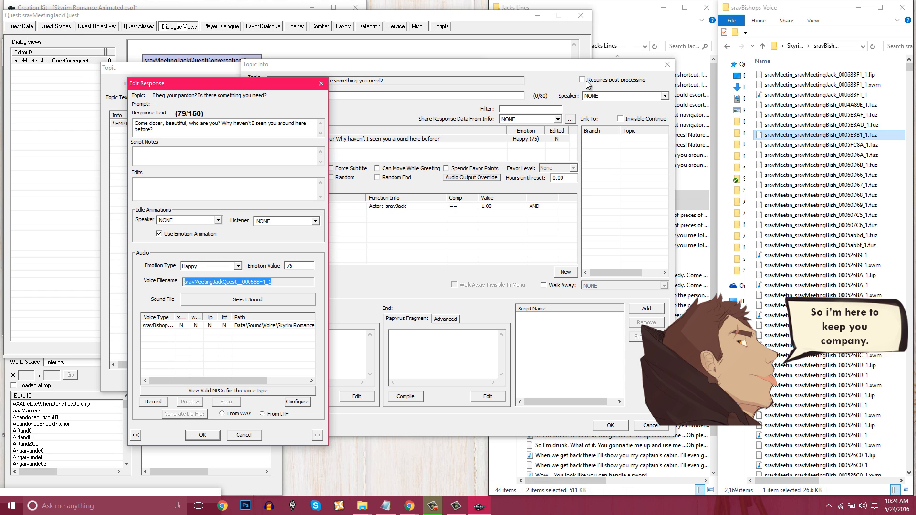
click(640, 18)
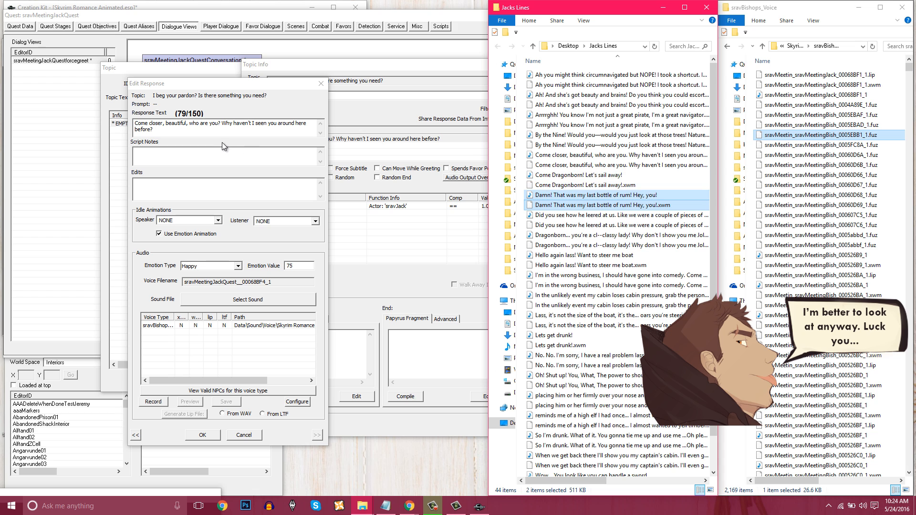
click(584, 153)
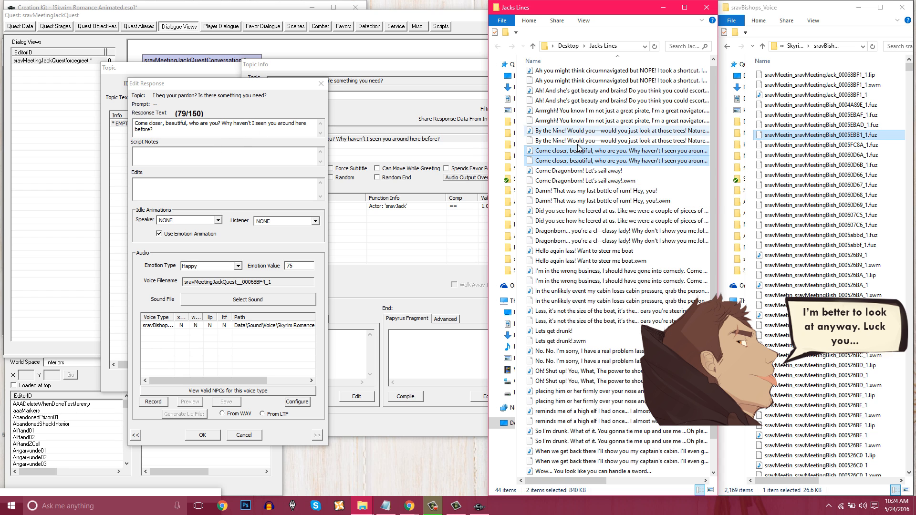
shift+click(584, 163)
drag(584, 163, 567, 155)
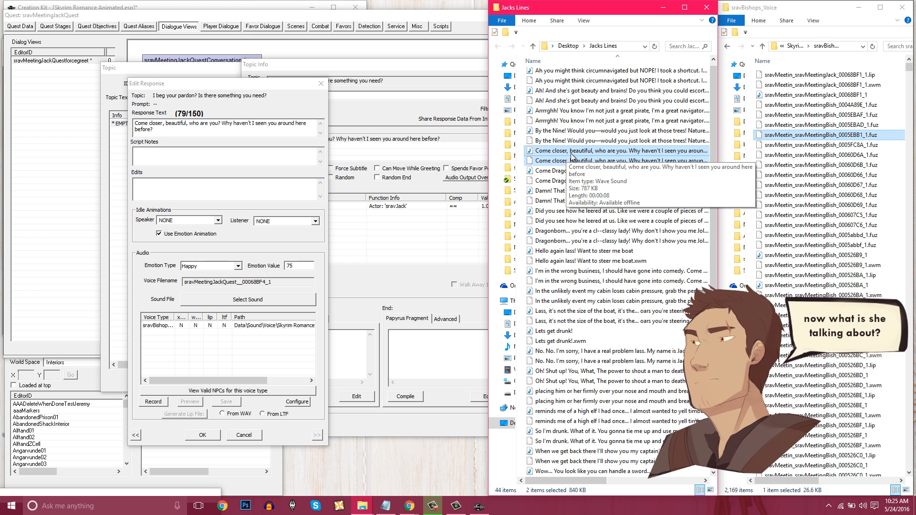
click(798, 165)
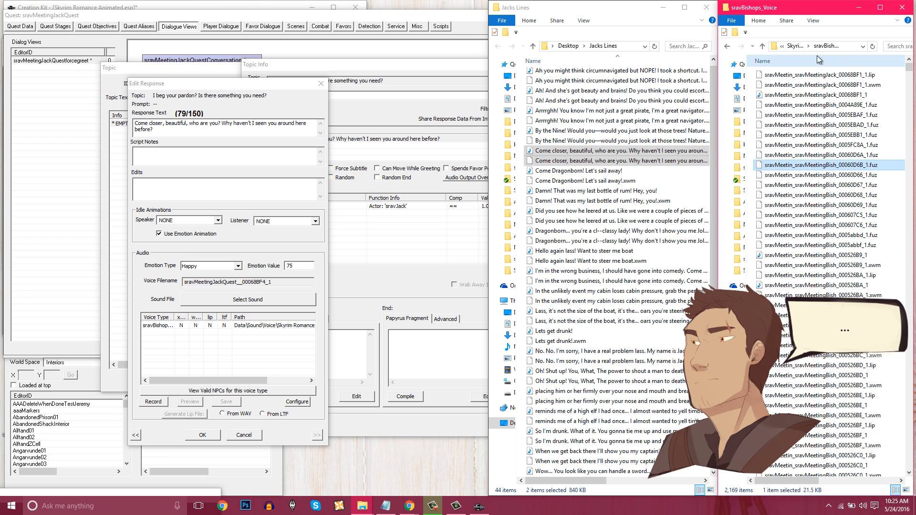
key(ctrl+v)
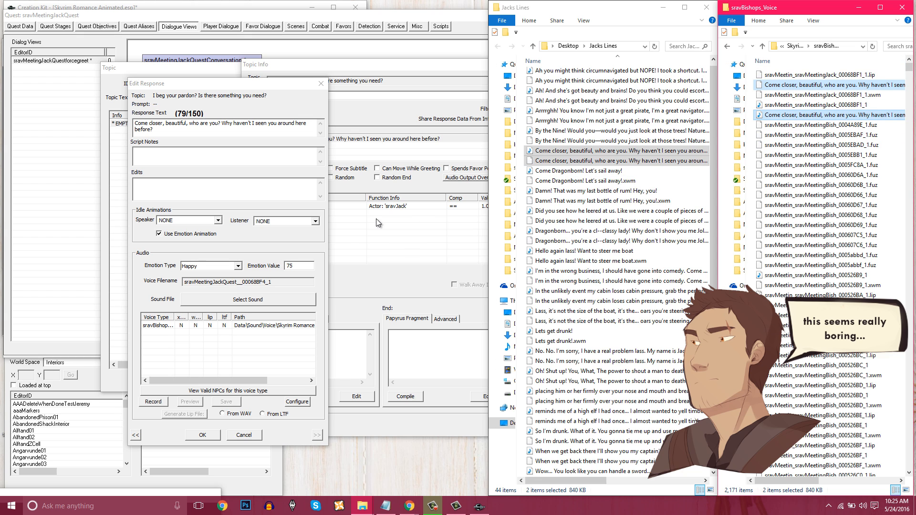
Copy the response's voice filename and rename the pasted xwm file to sravMeetingJackQuest__00068BF4_1.xwm.
click(260, 287)
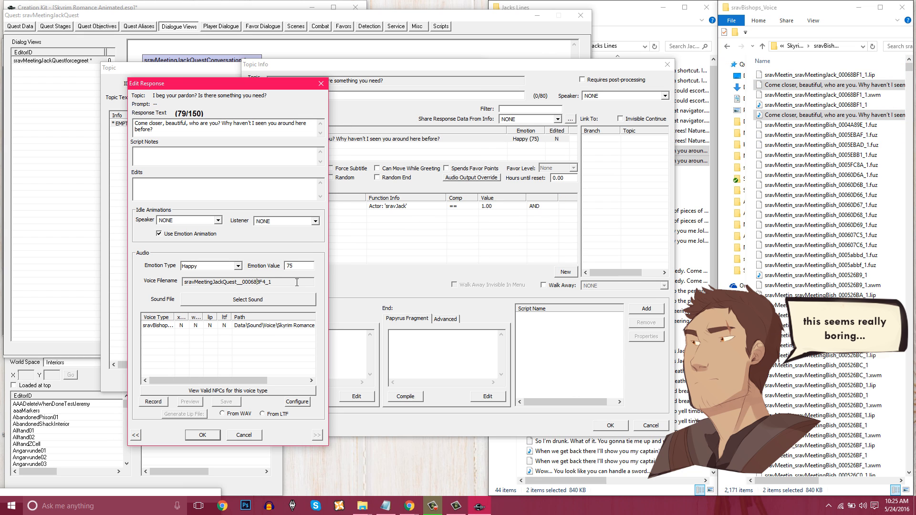
drag(270, 282, 186, 291)
key(ctrl+c)
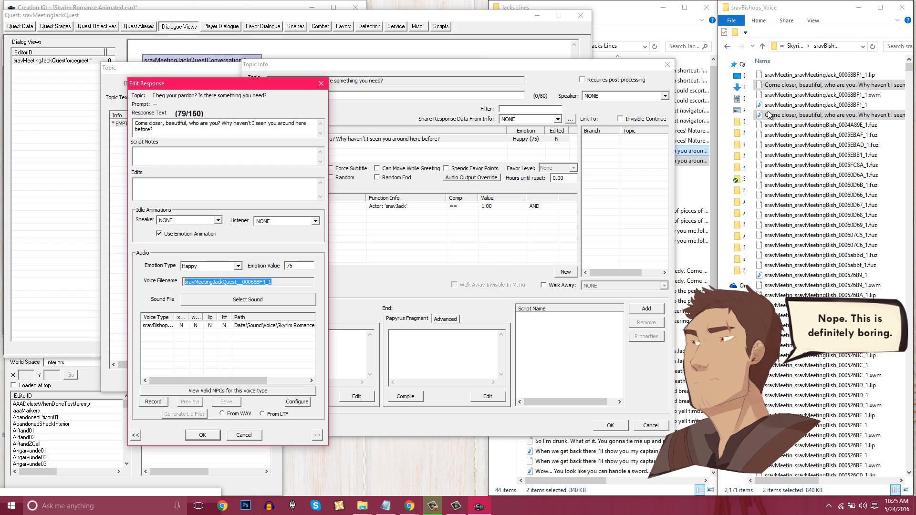
click(825, 11)
click(808, 86)
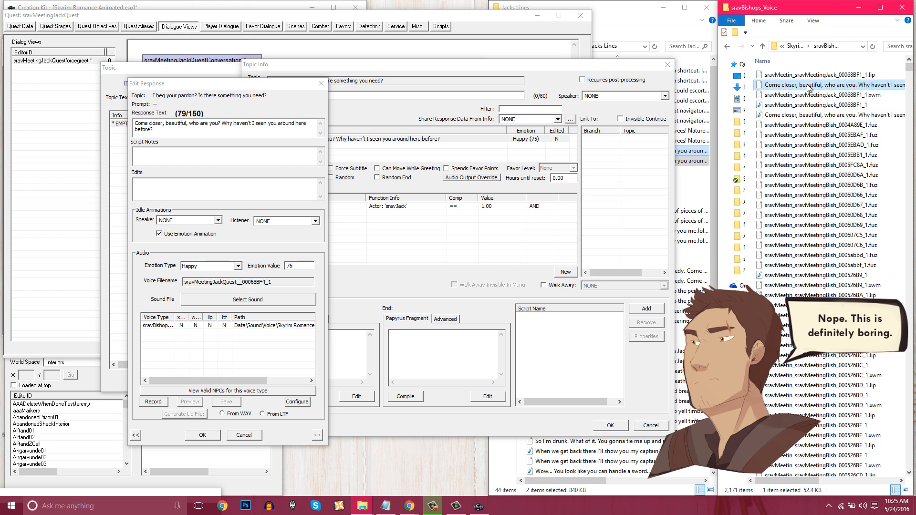
click(808, 86)
key(ctrl+v)
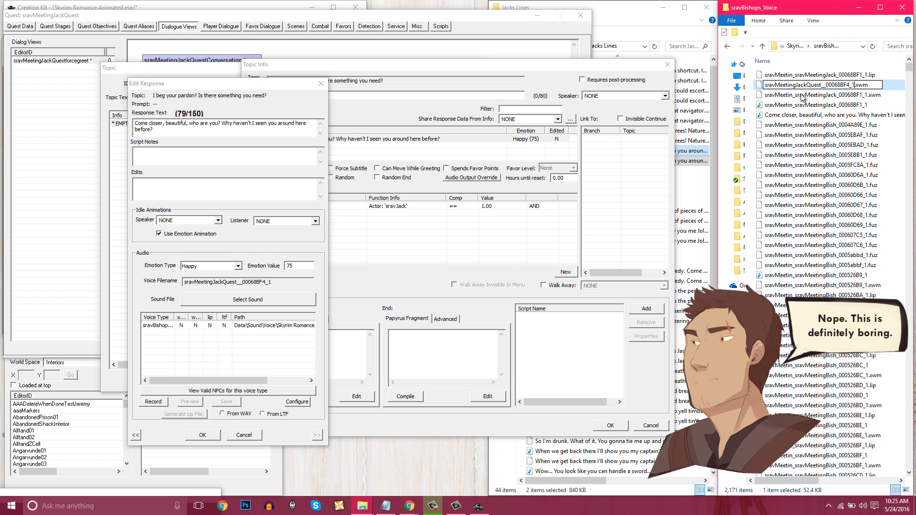
key(Return)
Rename the pasted "Come closer, beautiful" wave sound file to sravMeetingJackQuest__00068BF4_1.
click(792, 115)
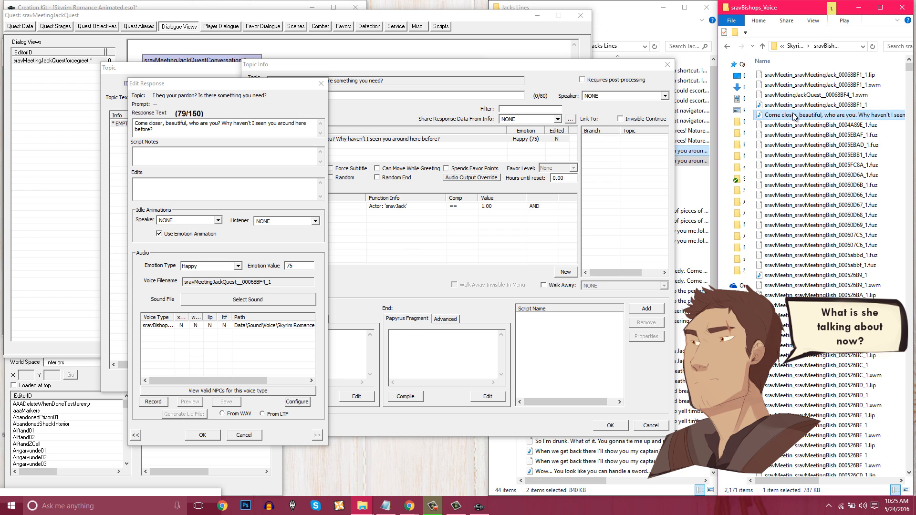
click(792, 115)
key(ctrl+v)
click(802, 145)
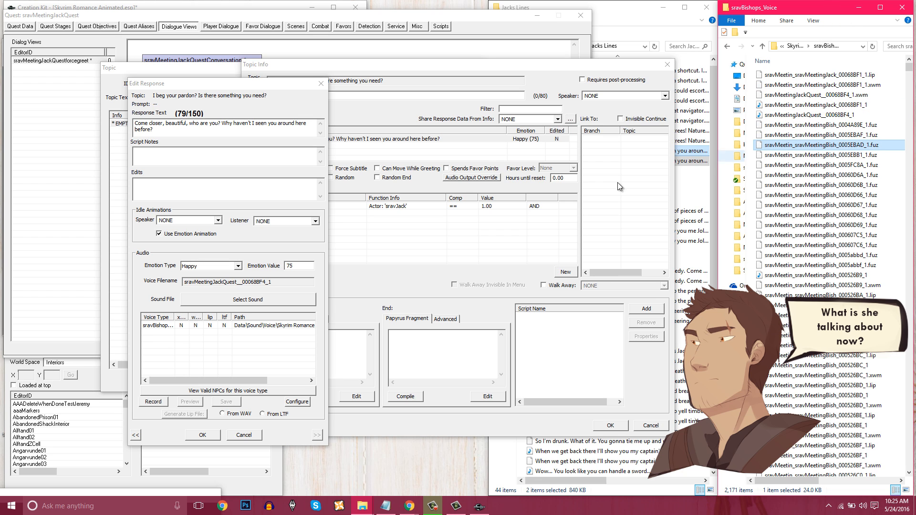
Accept the response, its topic info and the sravMeetingJackQuestbeg topic to return to the quest's dialogue view.
click(217, 436)
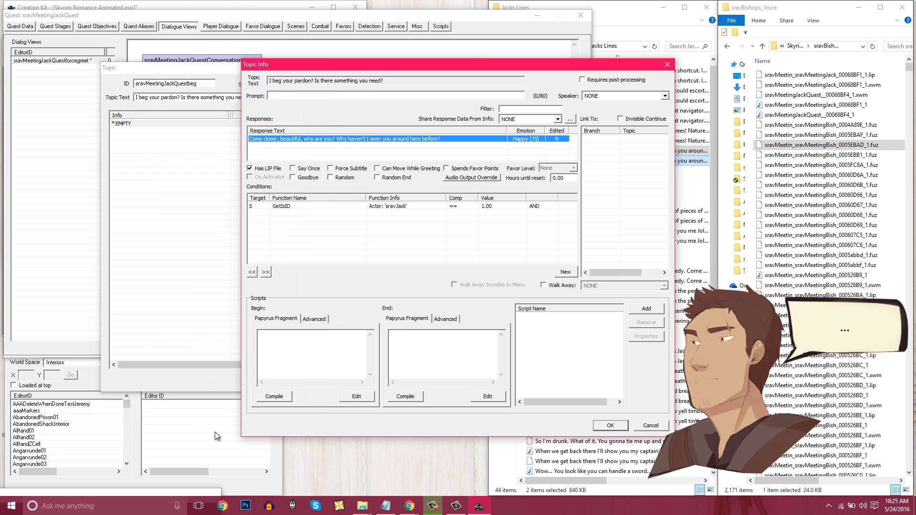
click(602, 427)
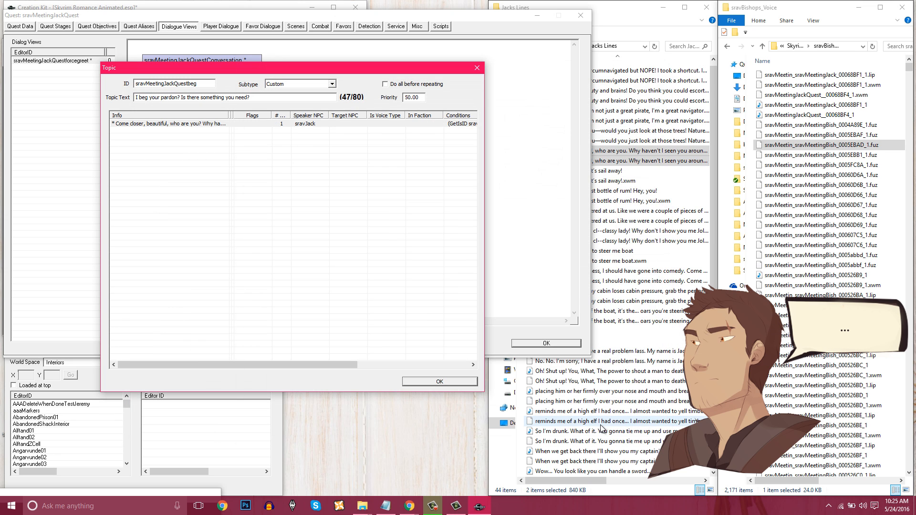
click(427, 380)
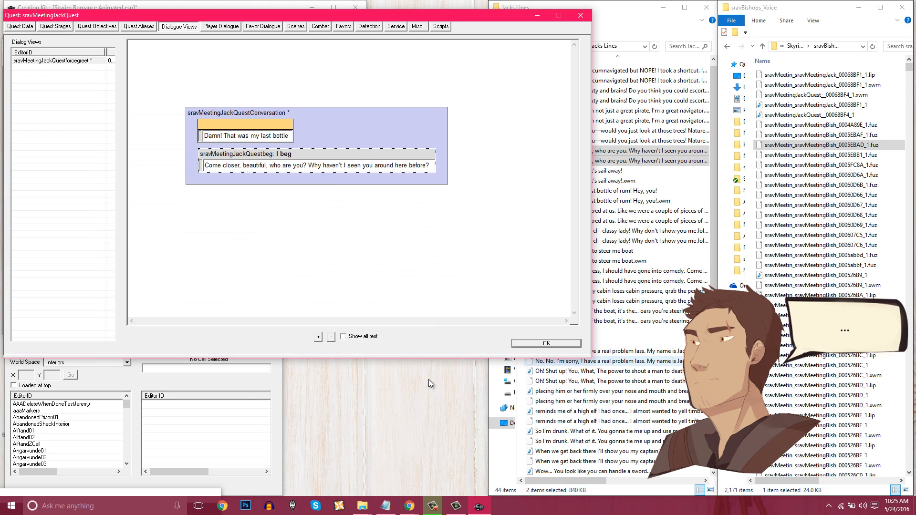
Narrow the sravMeetingJackQuestbeg topic box and space it below the force-greet topic within the conversation branch.
drag(434, 155, 396, 167)
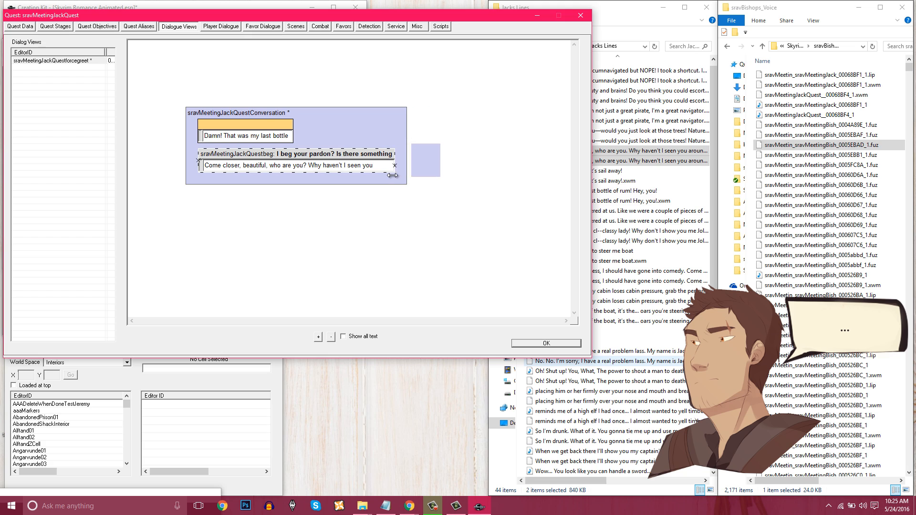
drag(292, 157, 190, 193)
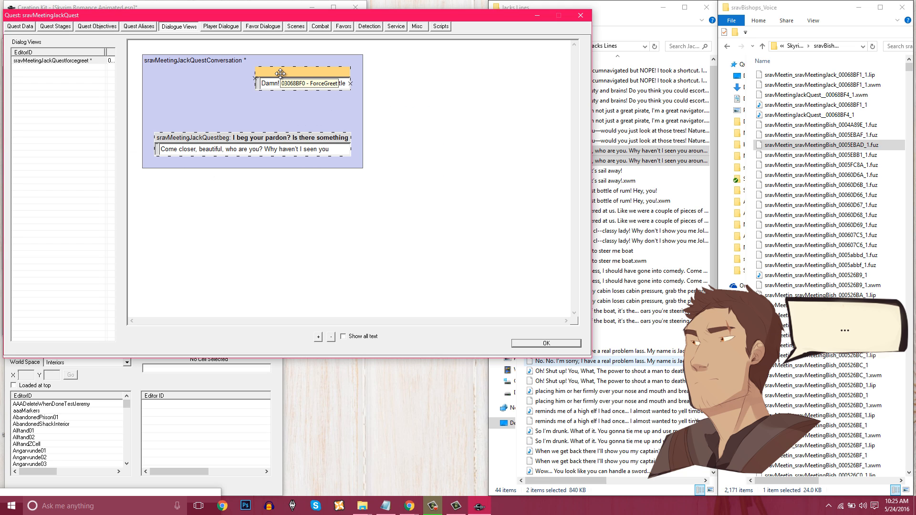
click(223, 142)
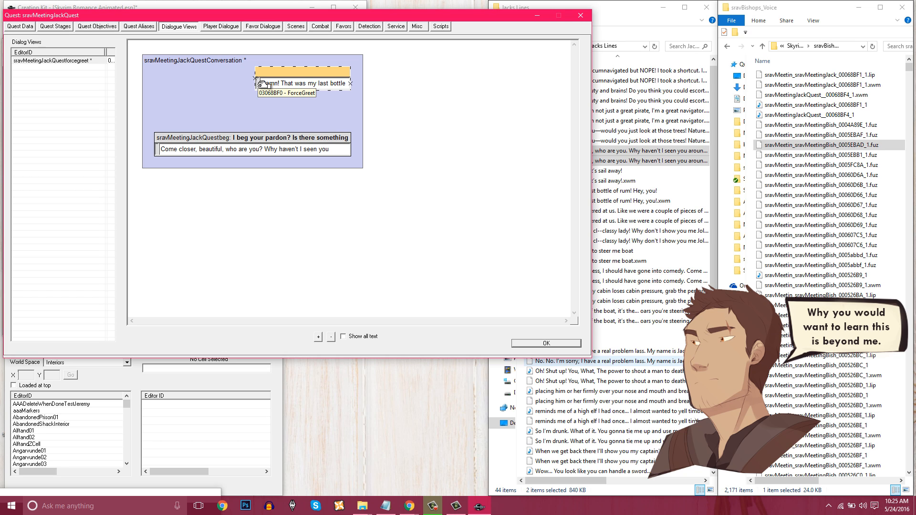
Link the "Damn! That was my last bottle" force-greet response to the sravMeetingJackQuestbeg topic and accept the quest changes.
drag(261, 85, 159, 152)
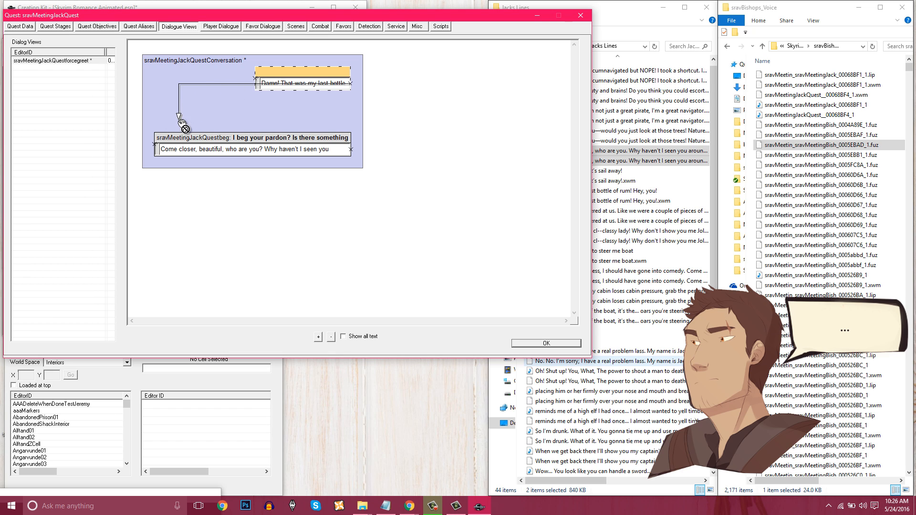
click(161, 154)
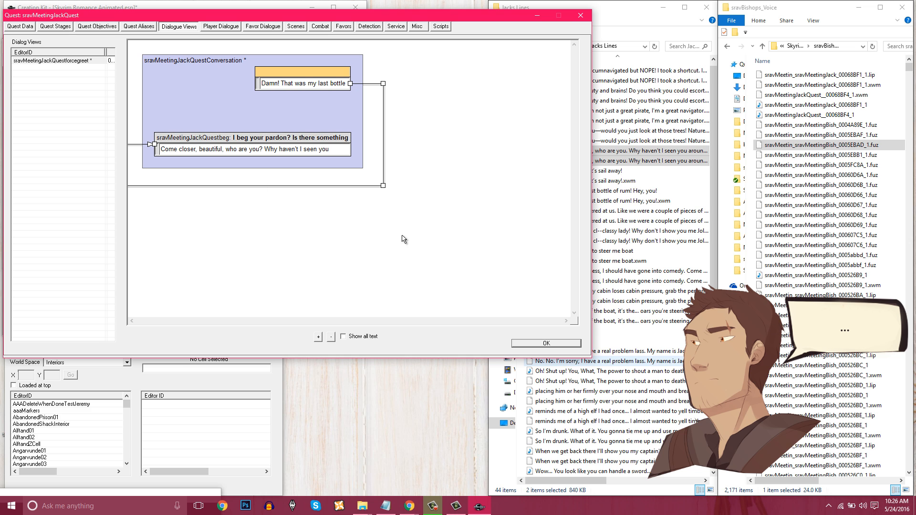
click(546, 343)
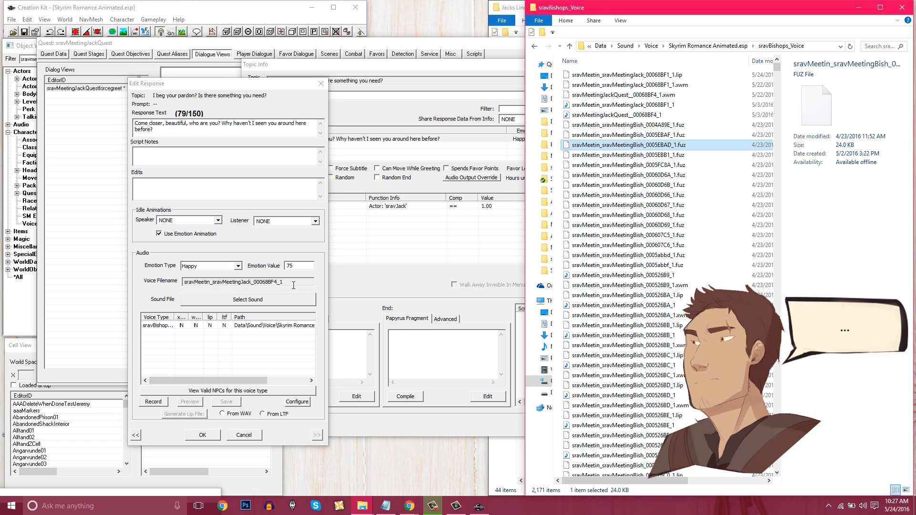
Examine the voice filename of the "Come closer, beautiful" response and compare it with the quest's name in the object list.
drag(294, 285, 168, 284)
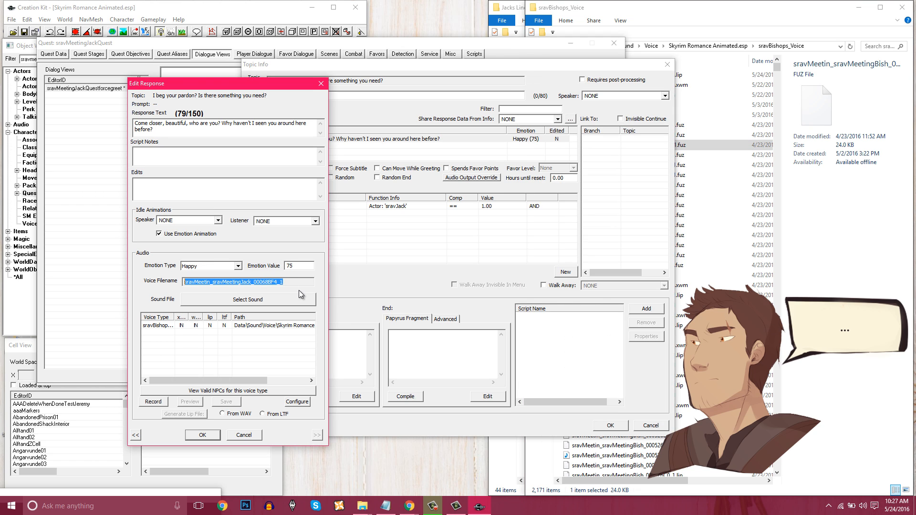
click(294, 283)
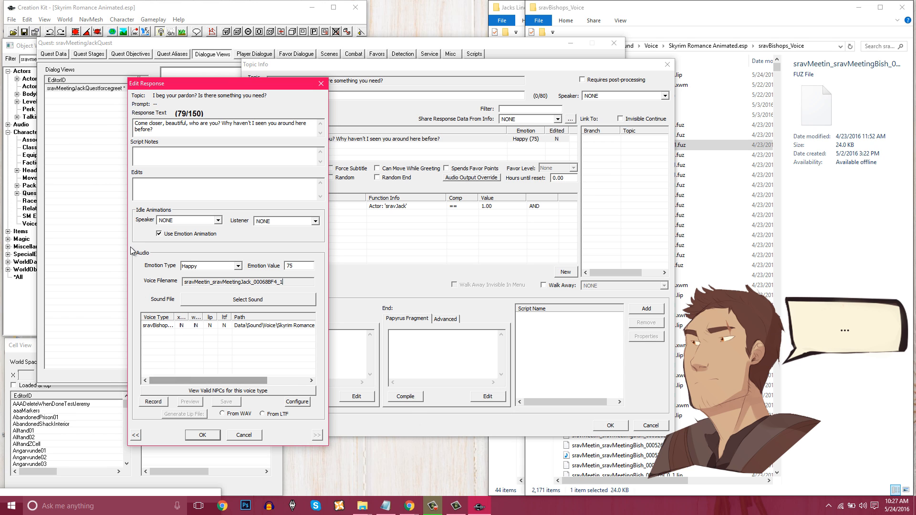
click(21, 47)
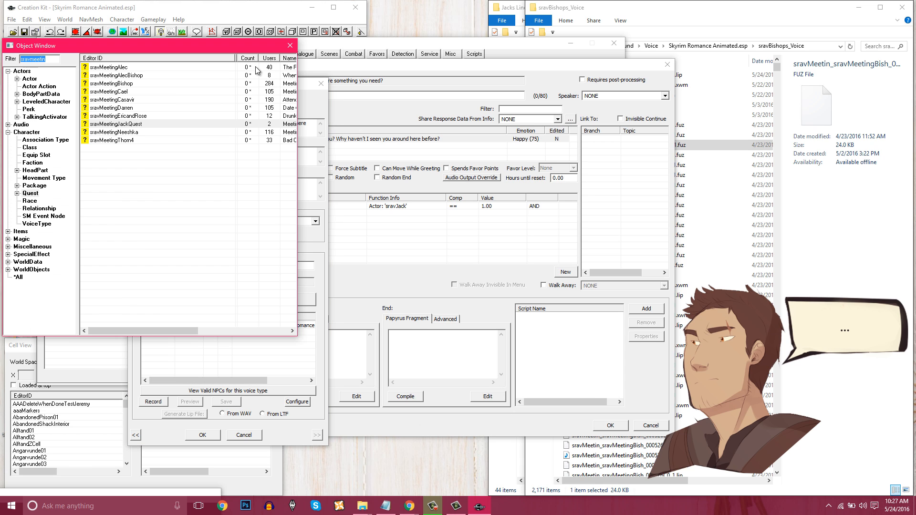
click(260, 85)
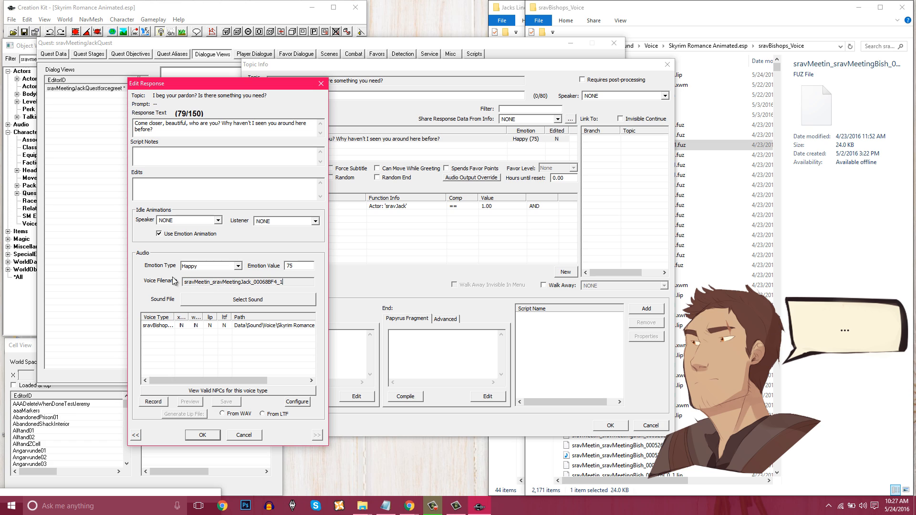
drag(185, 283, 288, 290)
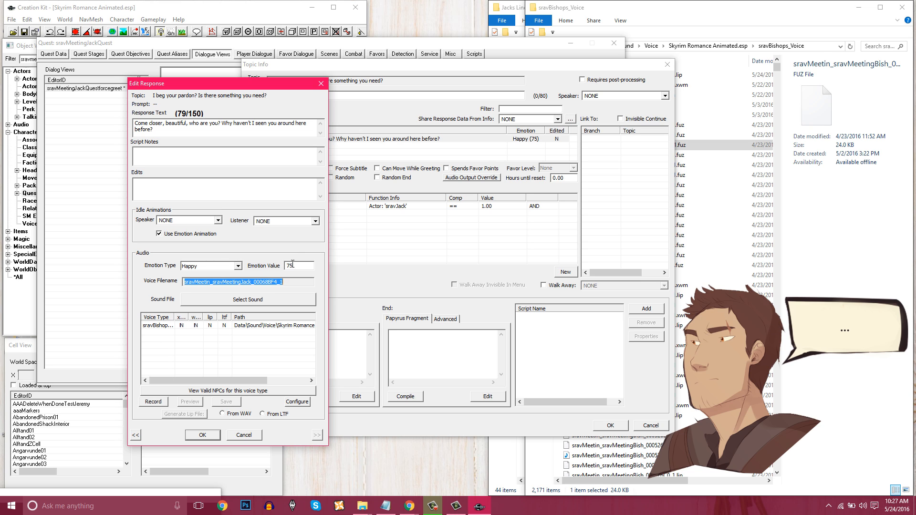
Write sravMeetingJackQuest__00068BF4_1 in the response's Edits notes to compare it with the voice filename, and clear it again.
click(172, 188)
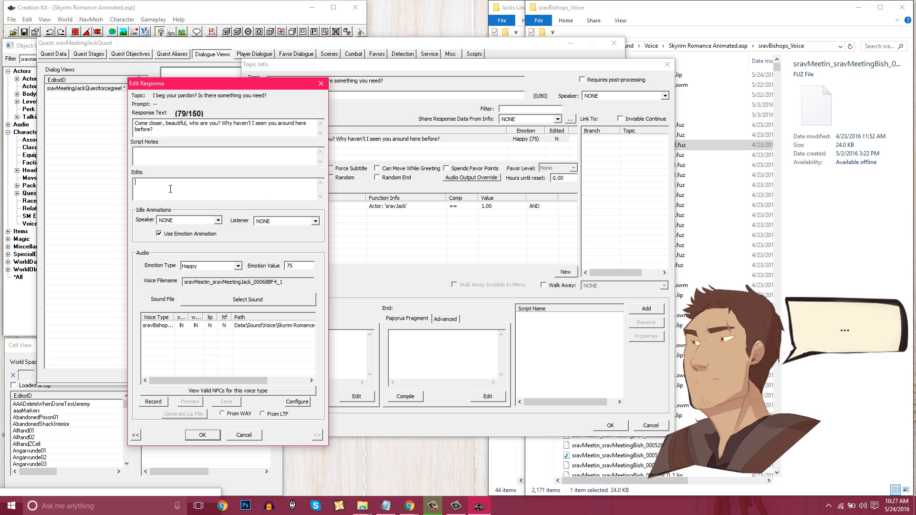
text(sravMeetingJackQuest__00068BF4_1)
drag(232, 186, 128, 189)
click(229, 185)
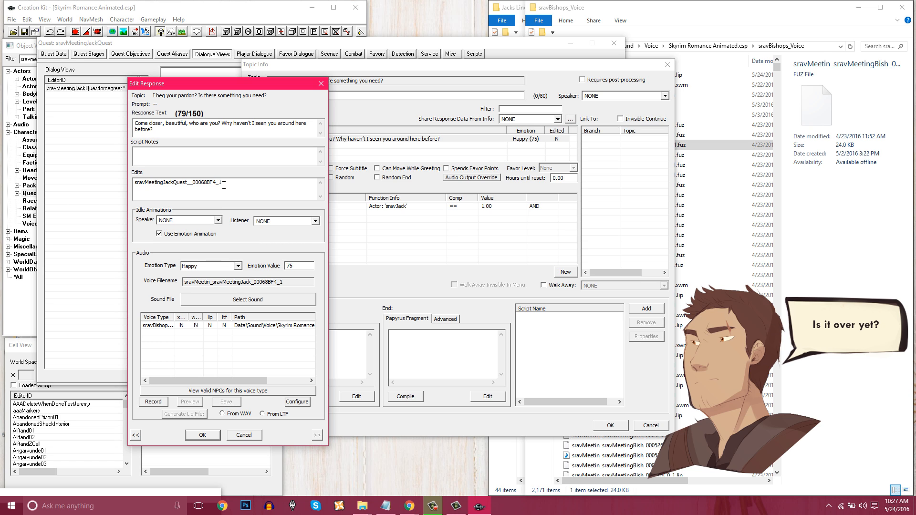
drag(224, 185, 134, 184)
key(ctrl+c)
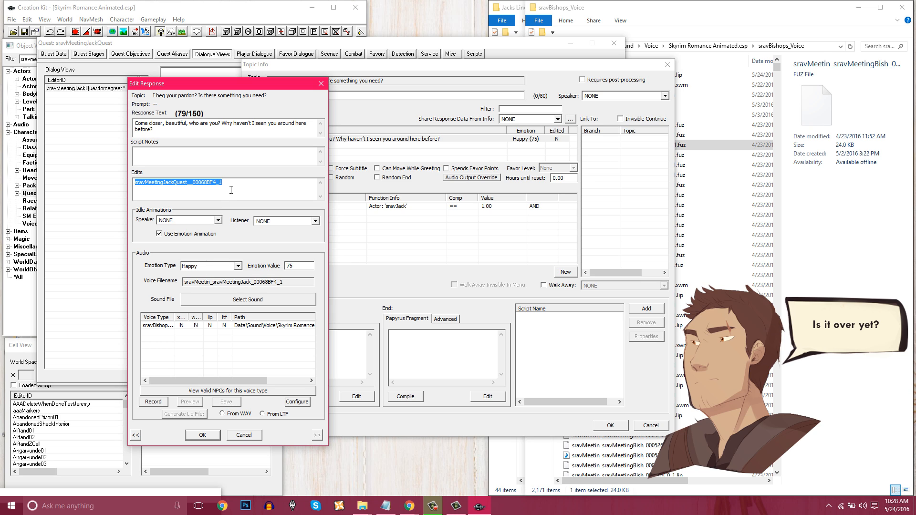
key(BackSpace)
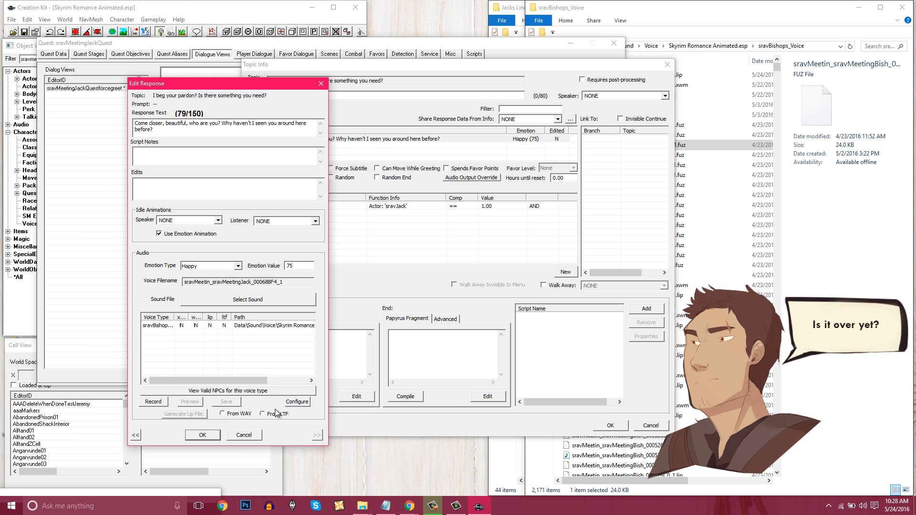
Accept the response, topic info, topic and quest to close all of the quest's editing windows.
click(202, 435)
click(611, 425)
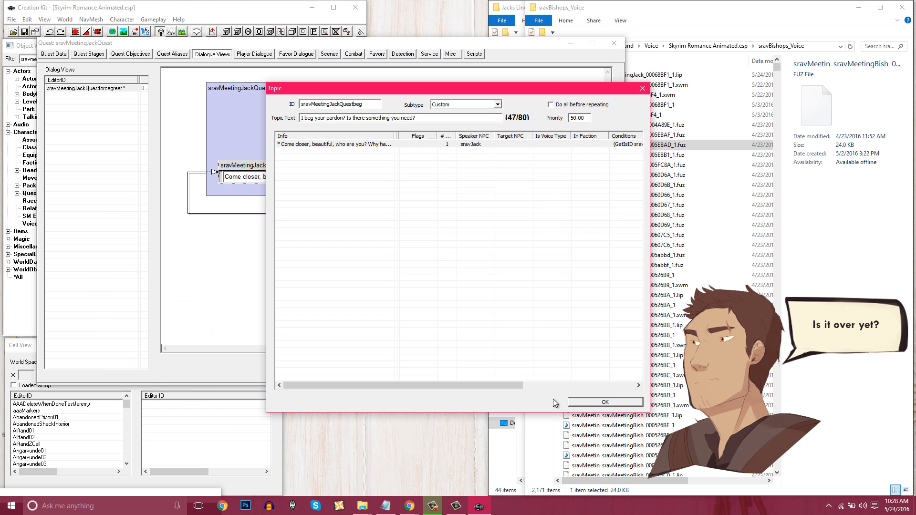
click(605, 403)
click(588, 370)
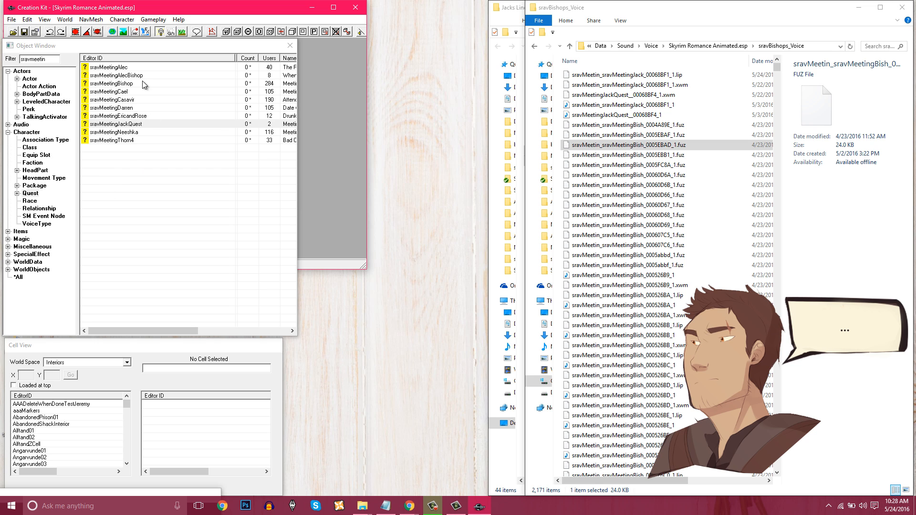
Reopen the sravMeetingJackQuest quest and display its sravMeetingJackQuestforcegreet dialogue view.
double_click(122, 125)
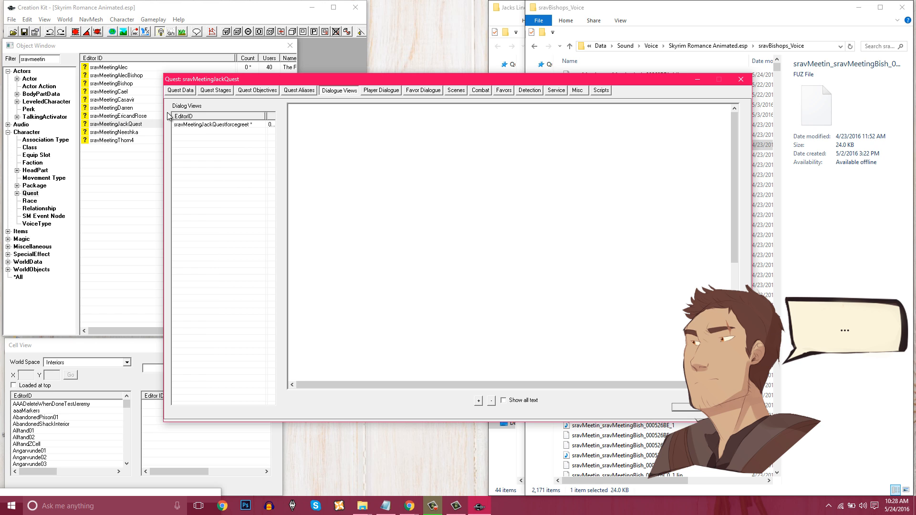
click(205, 124)
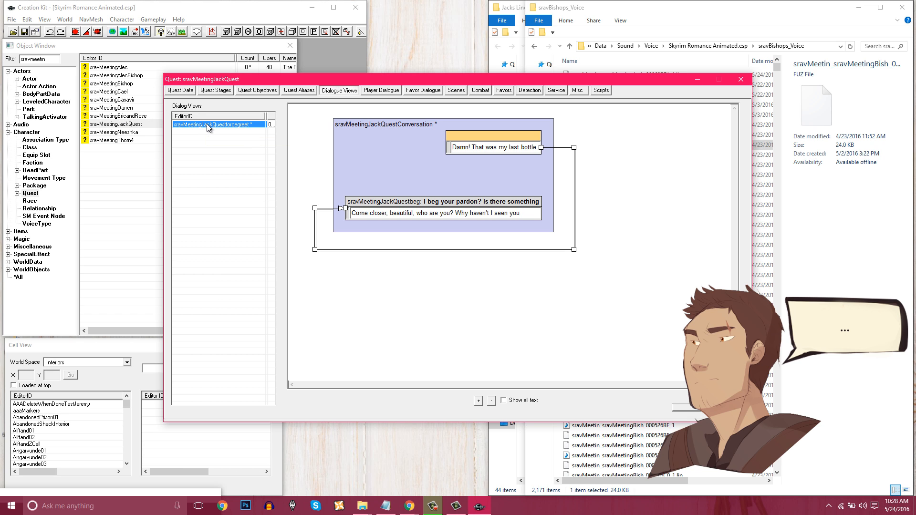
Open the "Come closer, beautiful" response of the sravMeetingJackQuestbeg topic for editing.
click(367, 202)
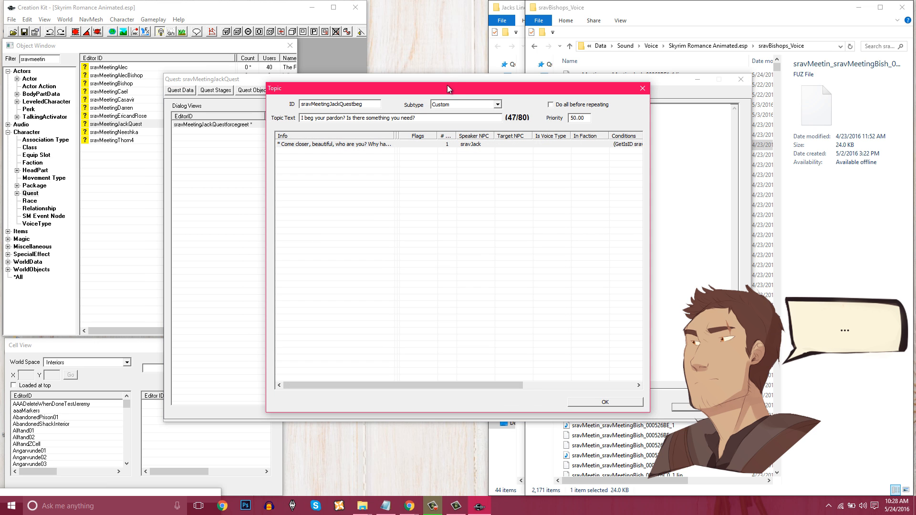
double_click(335, 143)
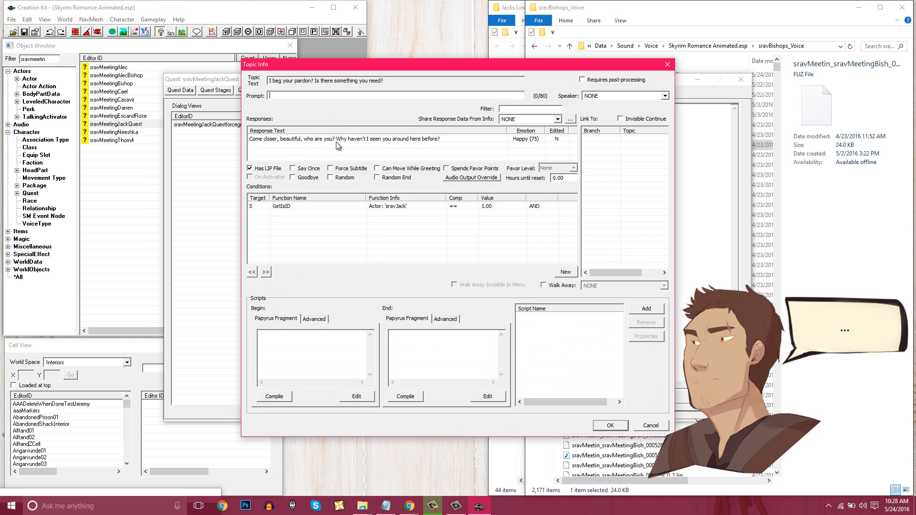
double_click(348, 139)
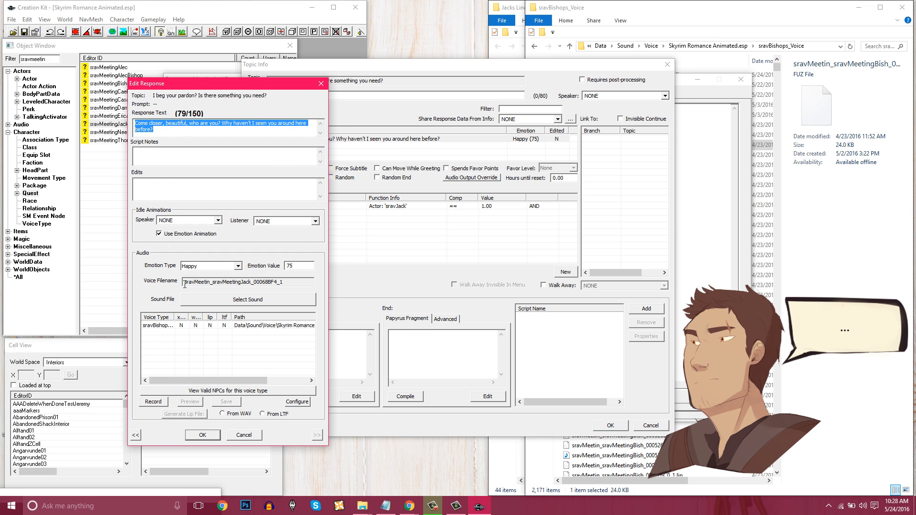
Copy the response's voice filename into its Edits notes and clear the notes again.
drag(185, 284, 288, 282)
click(184, 187)
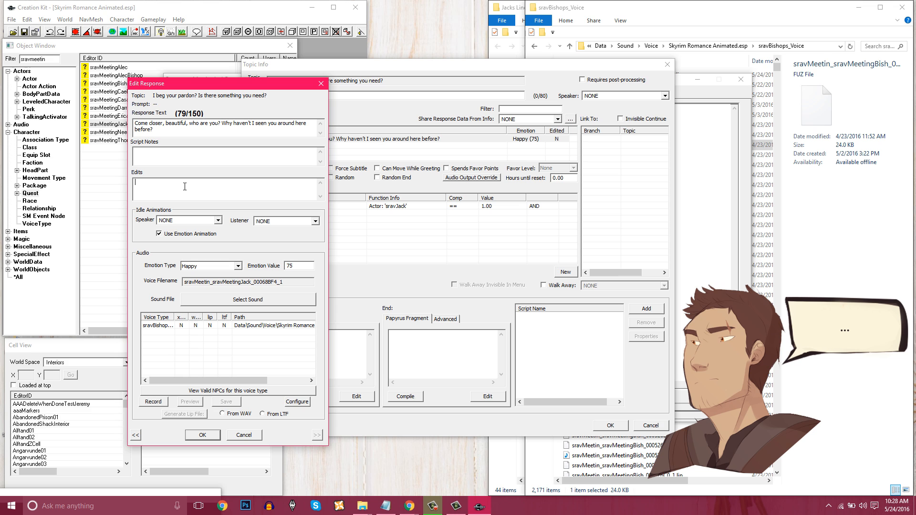
key(ctrl+v)
drag(202, 186, 101, 185)
key(BackSpace)
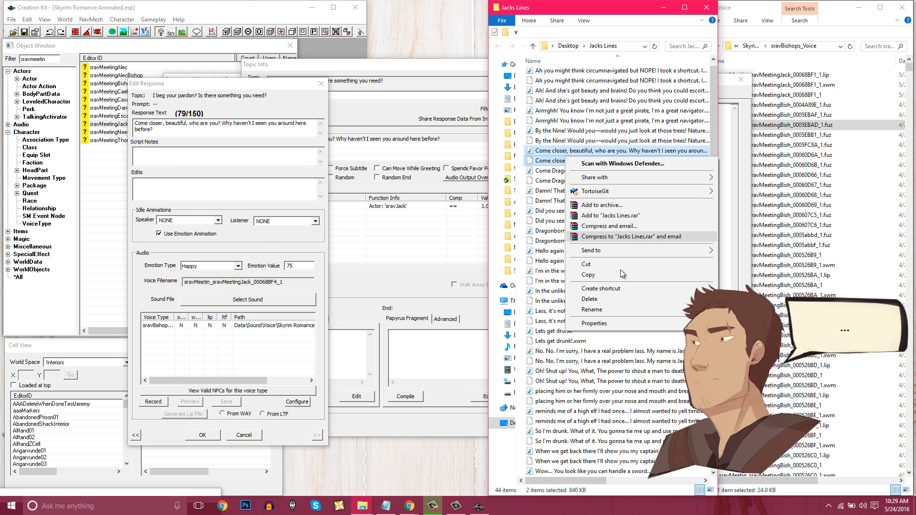
Copy the two "Come closer, beautiful" audio files from the Jacks Lines folder into the sravBishops_Voice folder.
click(617, 277)
click(783, 195)
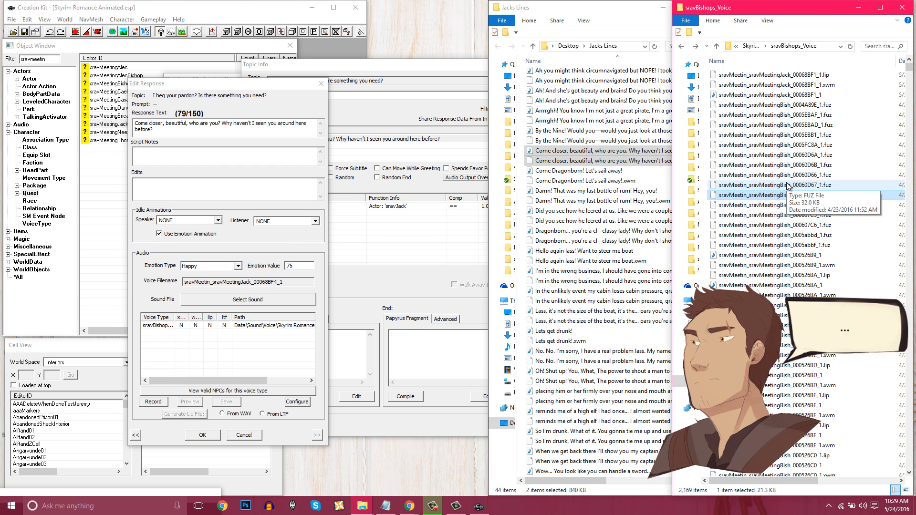
key(ctrl+v)
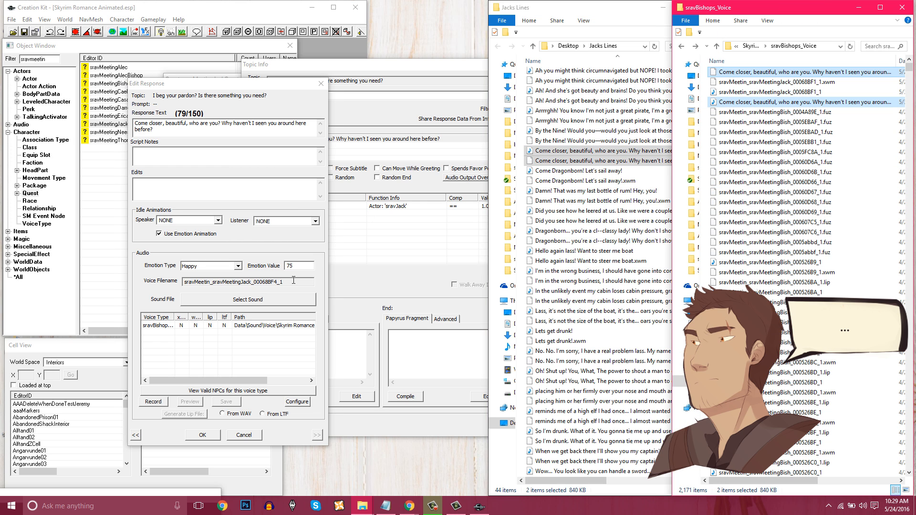
Rename both copied audio files with the response's voice filename, sravMeetin_sravMeetingJack_00068BF4_1, keeping their file types.
drag(287, 282, 173, 287)
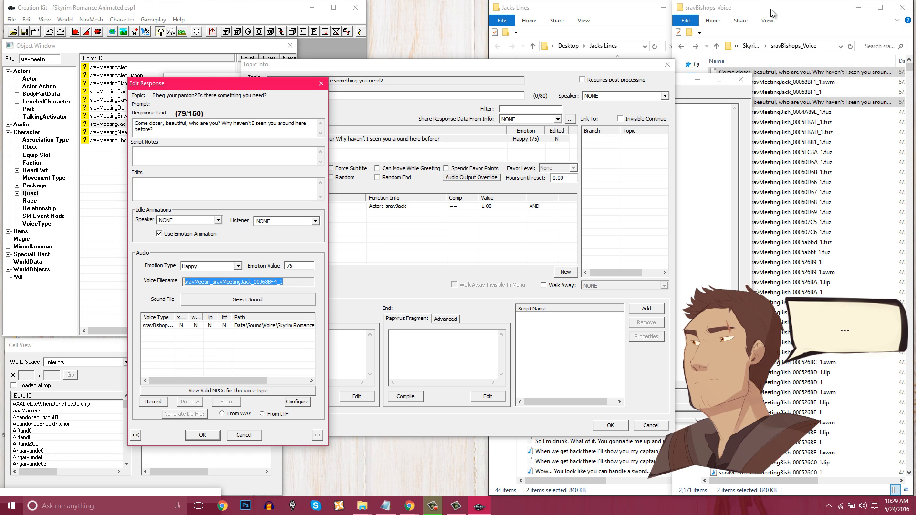
click(794, 72)
click(793, 73)
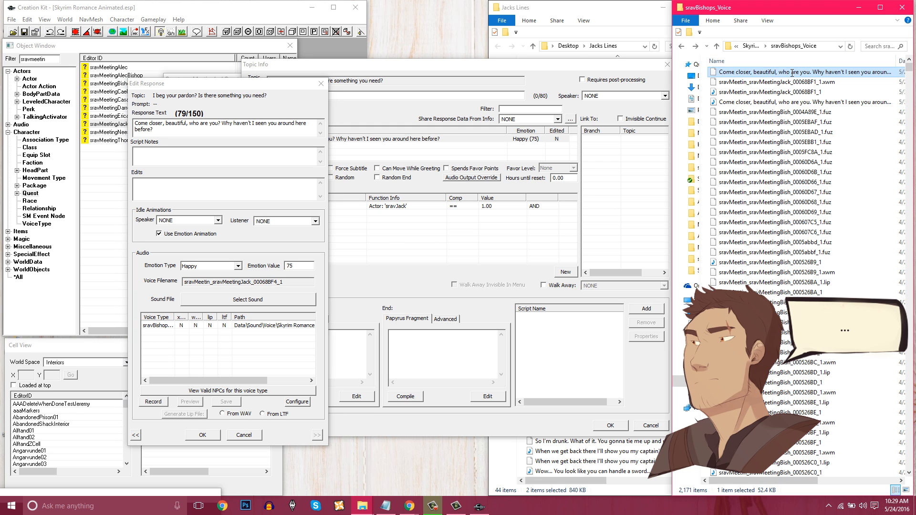
key(ctrl+v)
click(769, 106)
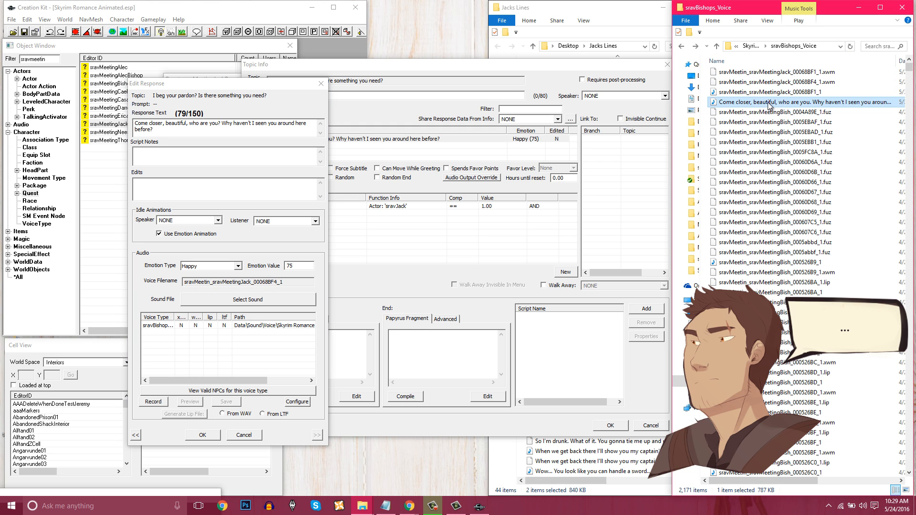
click(765, 103)
key(ctrl+v)
click(781, 139)
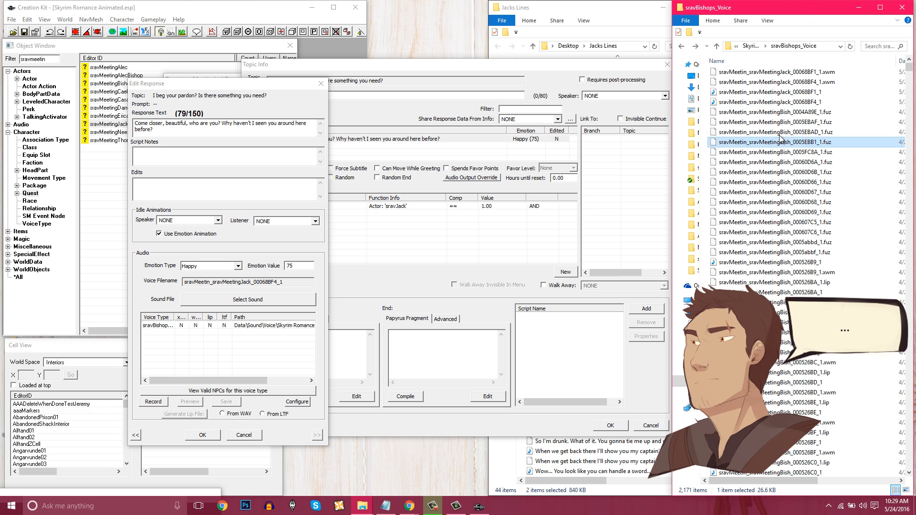
Accept the response, topic info, topic and quest so that the newly named audio files can be loaded.
click(202, 434)
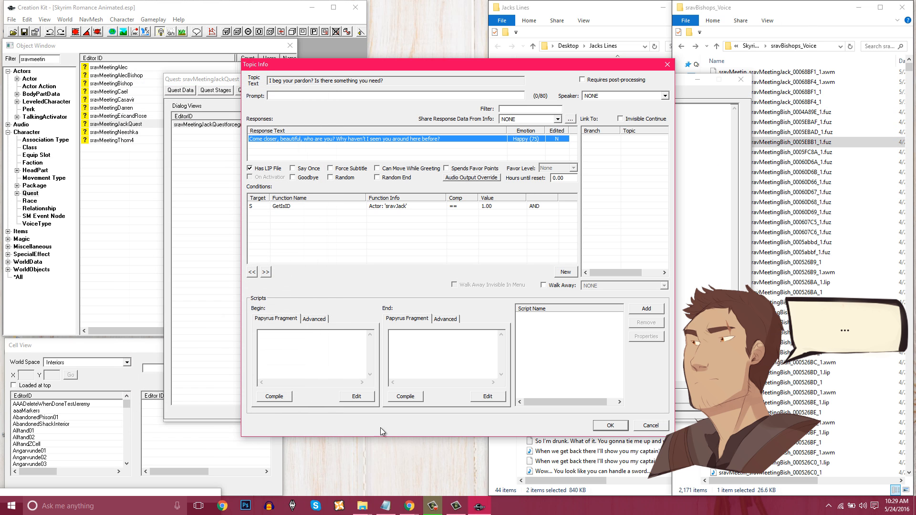
click(602, 431)
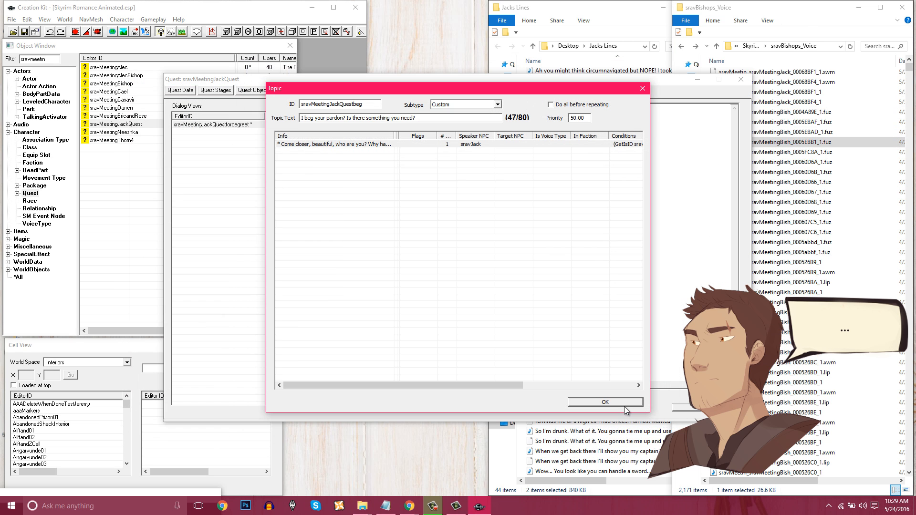
click(624, 406)
click(689, 409)
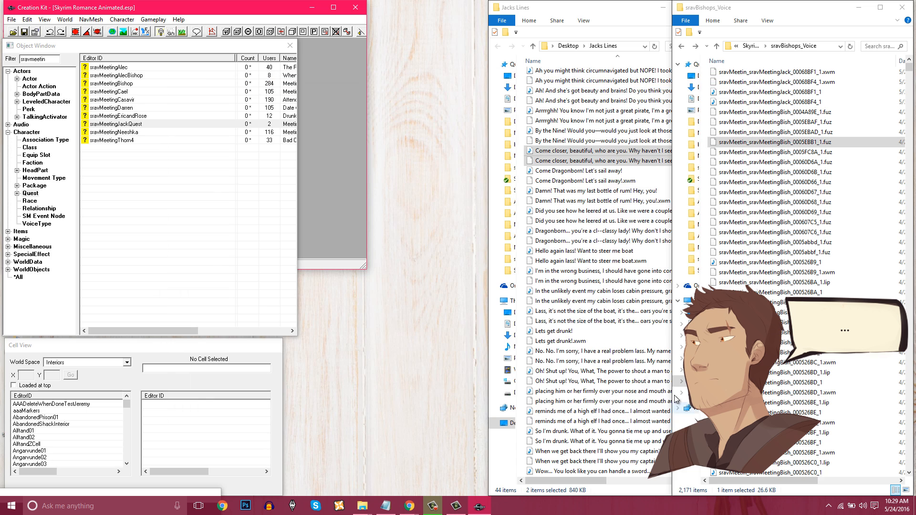
Reopen sravMeetingJackQuest and bring up the "Come closer, beautiful" response from its force-greet dialogue view.
double_click(129, 124)
click(198, 125)
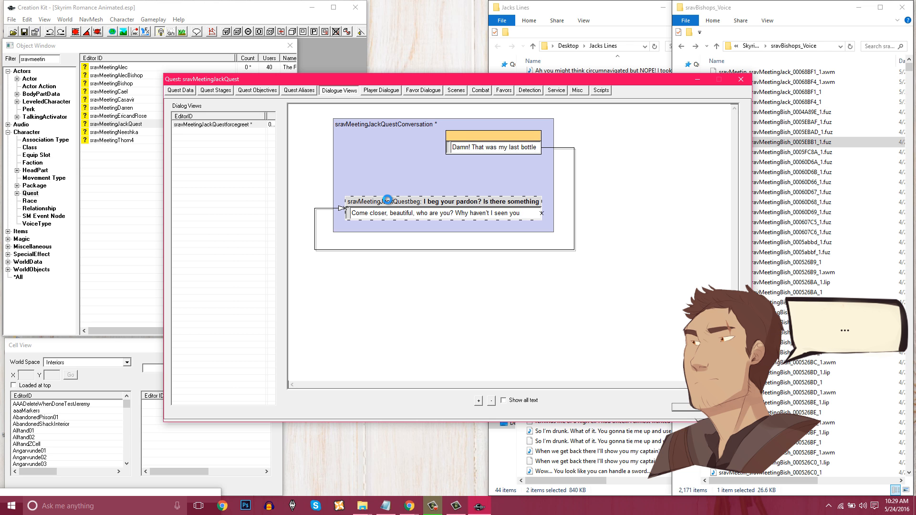
double_click(336, 144)
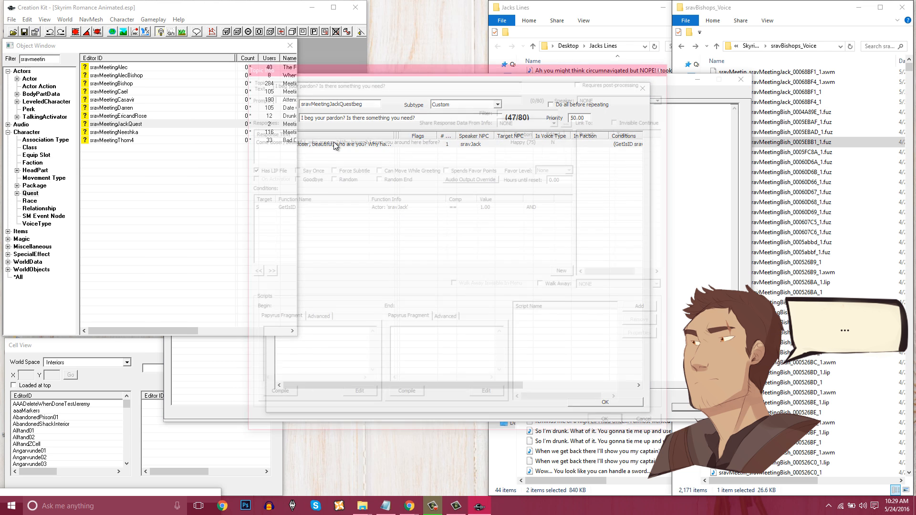
double_click(294, 143)
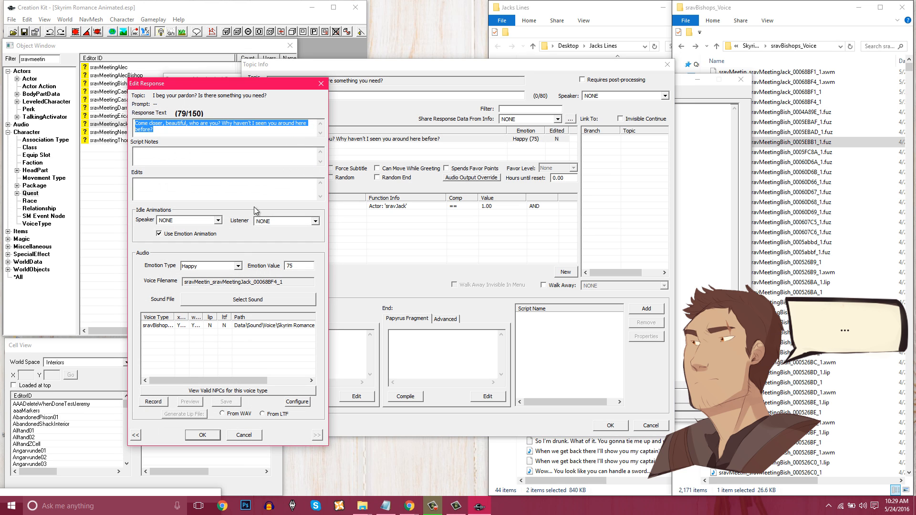
Generate the response's lip file from the WAV for the sravBishops voice type, and accept the response, topic info and topic.
click(193, 327)
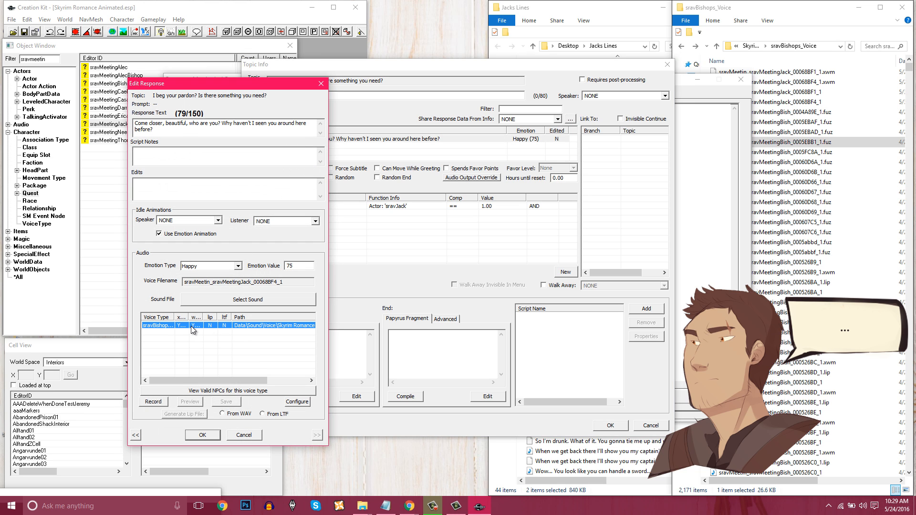
click(222, 414)
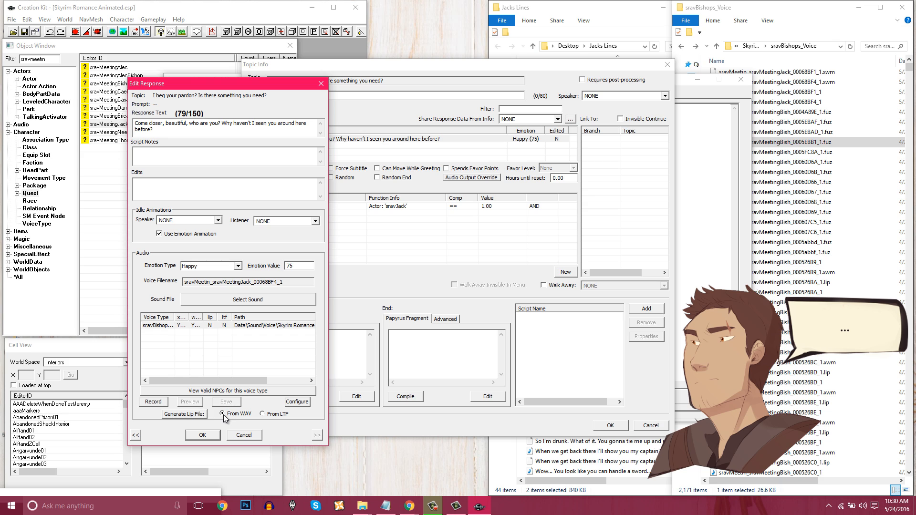
click(191, 414)
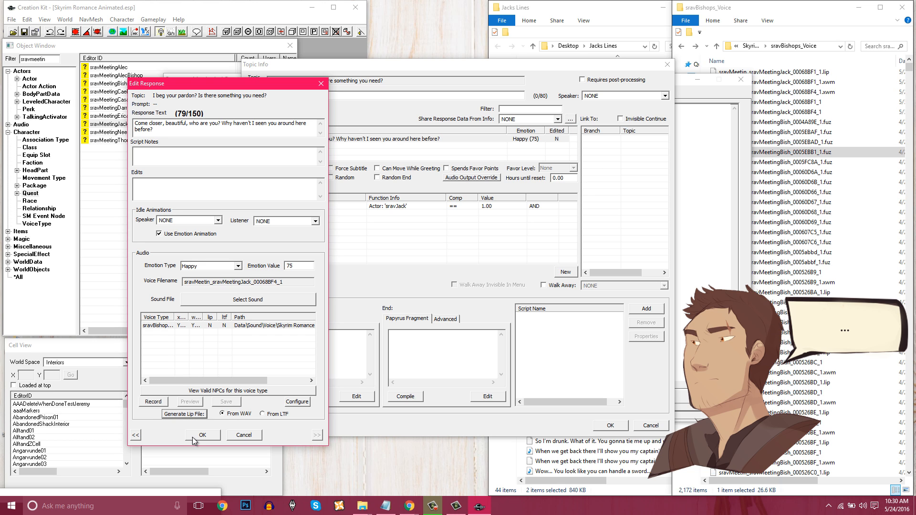
click(193, 437)
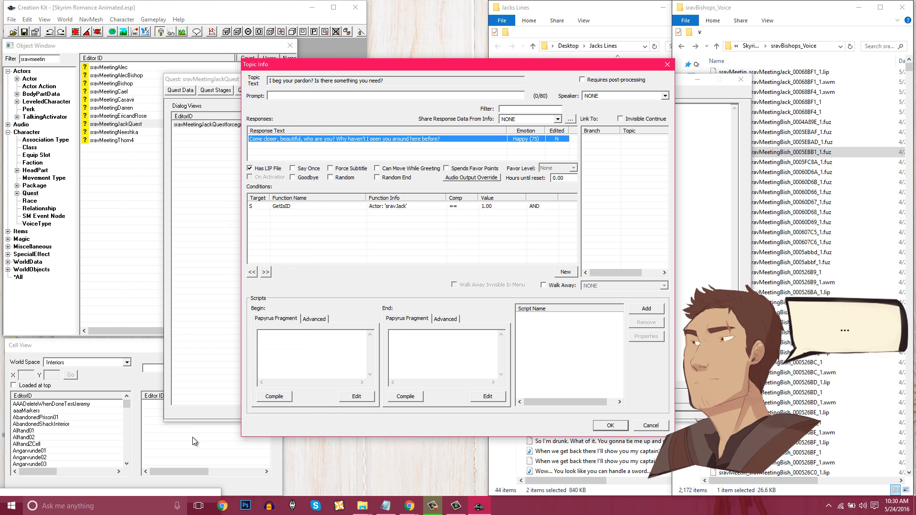
click(611, 426)
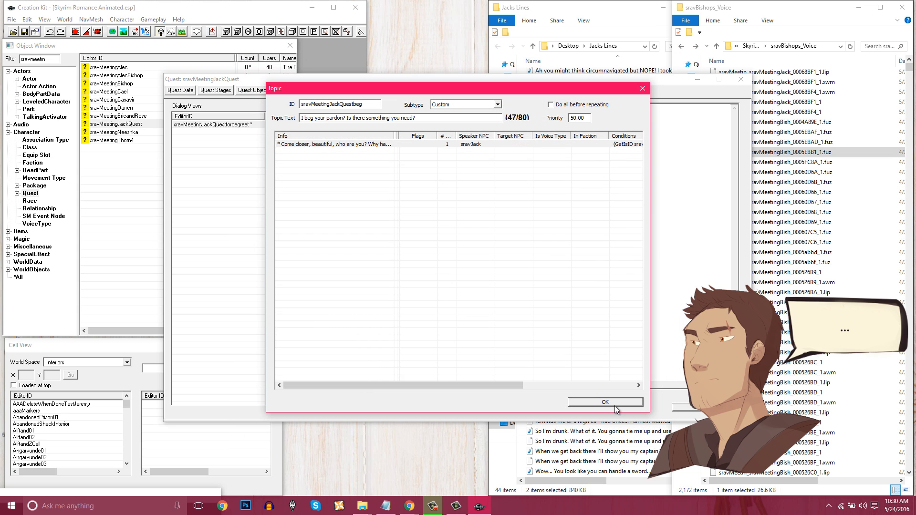
click(615, 403)
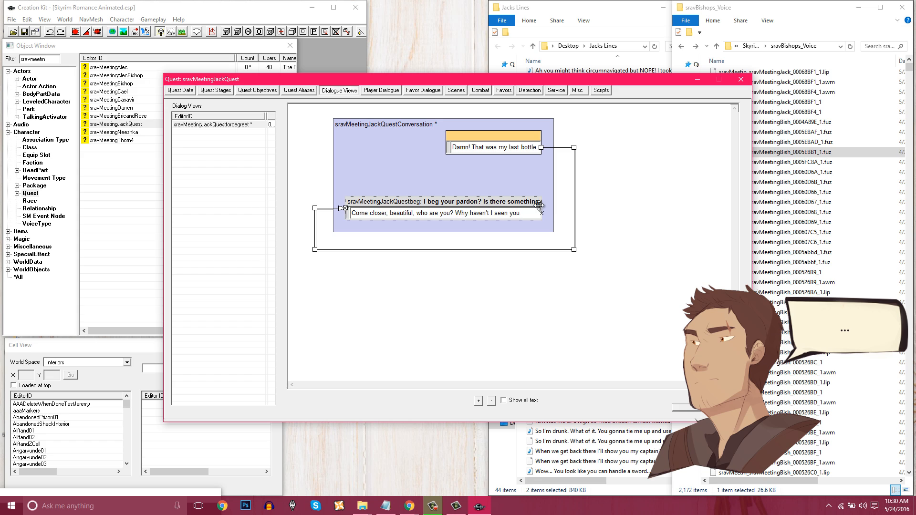
Narrow the sravMeetingJackQuestbeg box in the dialogue view and shift the force-greet topic box above it.
drag(538, 206, 443, 224)
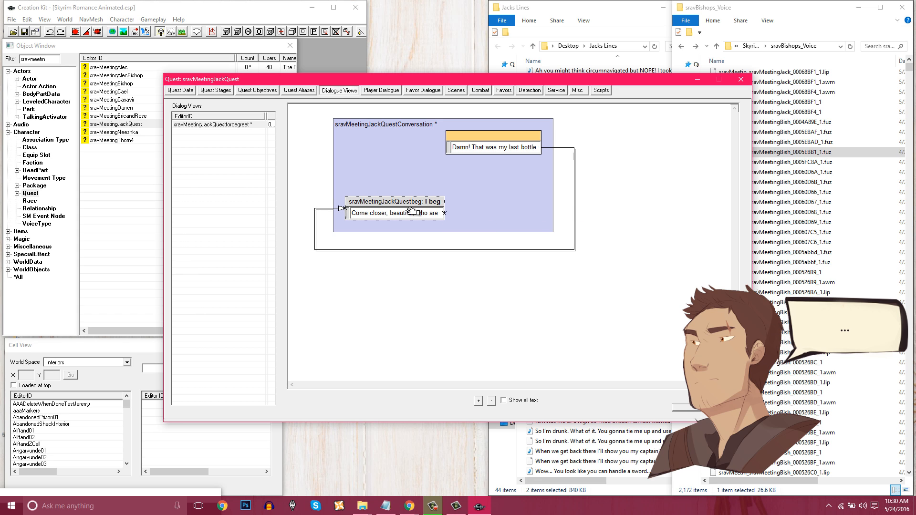
click(464, 137)
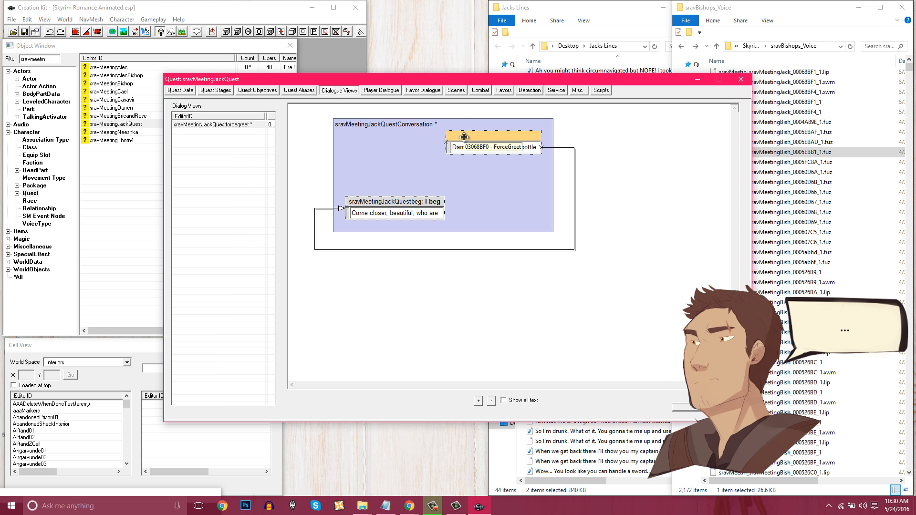
drag(464, 137, 401, 137)
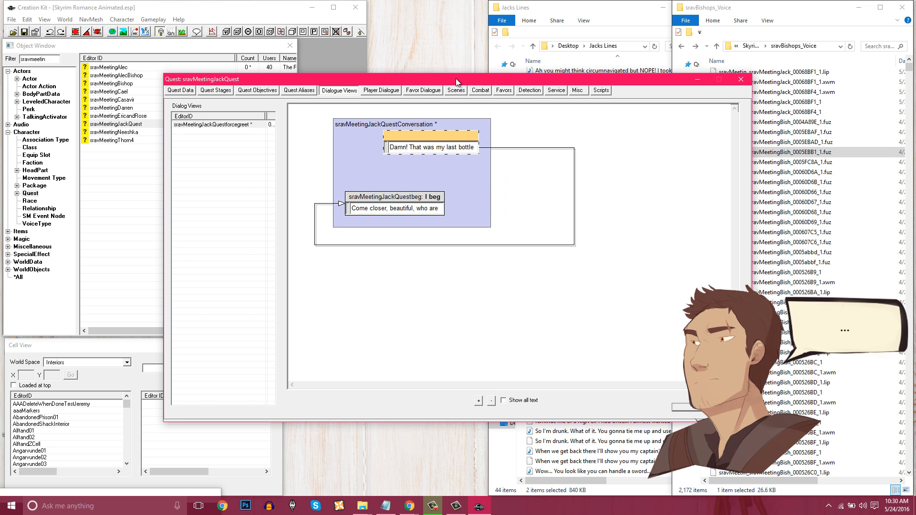
drag(456, 79, 215, 34)
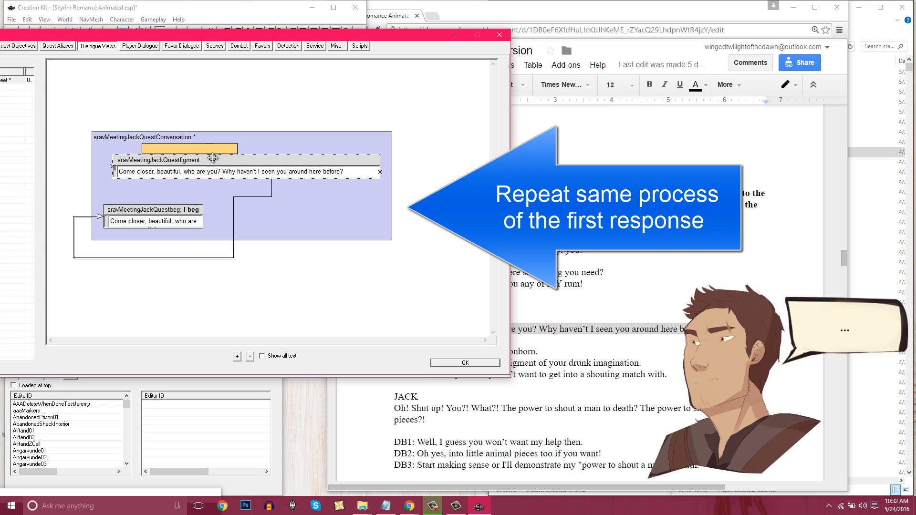
Place the sravMeetingJackQuestfigment topic beside the sravMeetingJackQuestbeg topic and narrow its box to a similar width.
drag(223, 166, 333, 210)
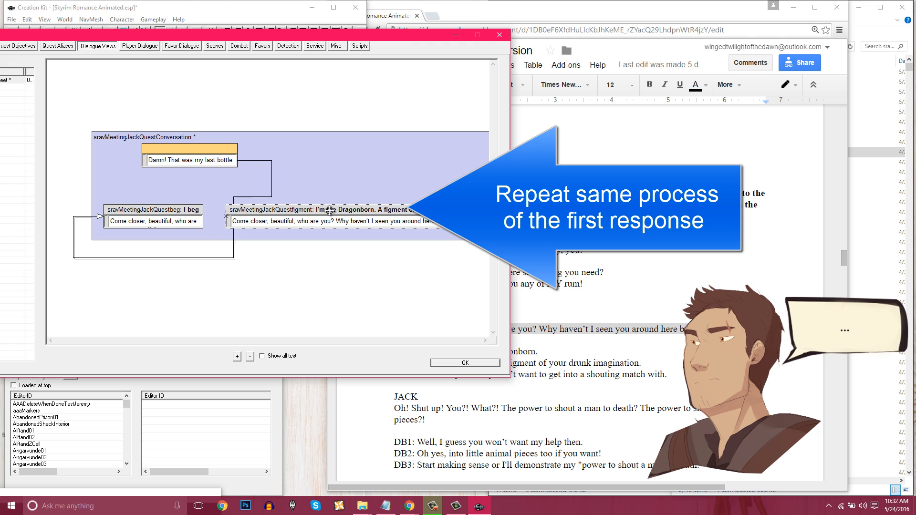
click(250, 356)
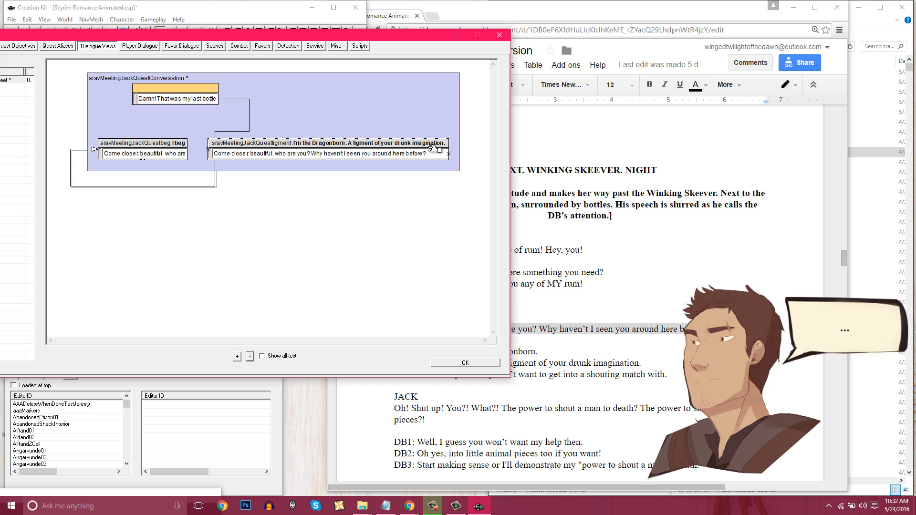
drag(448, 144, 294, 143)
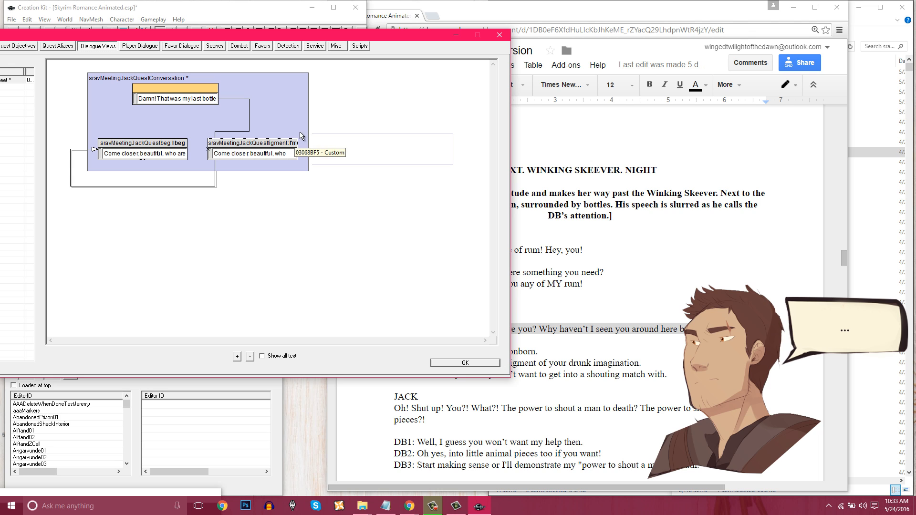
mouse_move(238, 143)
mouse_down()
mouse_move(224, 137)
mouse_move(231, 144)
mouse_up()
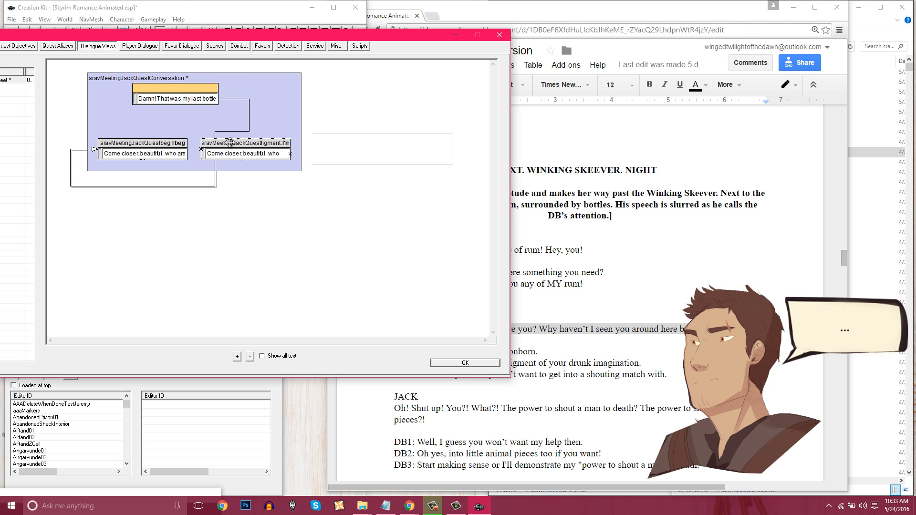
Link the force-greet response "Damn! That was my last bottle" to the sravMeetingJackQuestfigment topic and accept the quest.
click(144, 87)
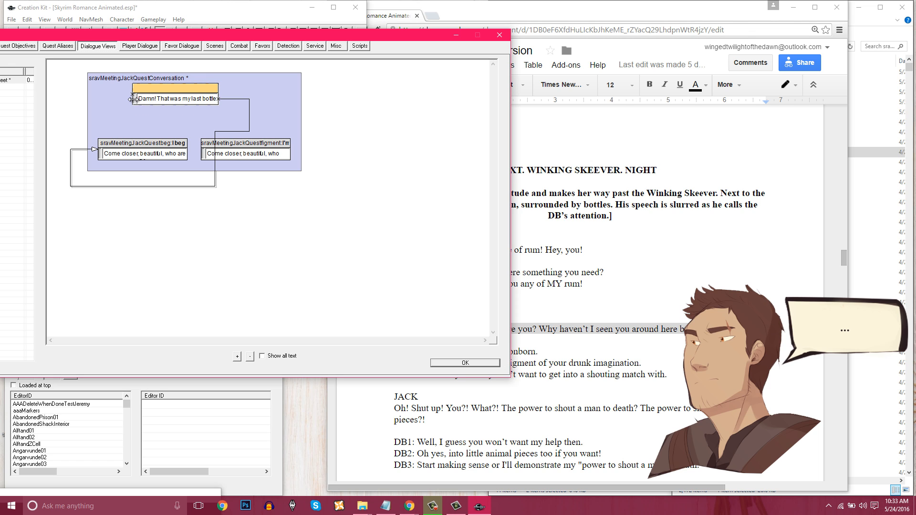
drag(139, 99, 210, 159)
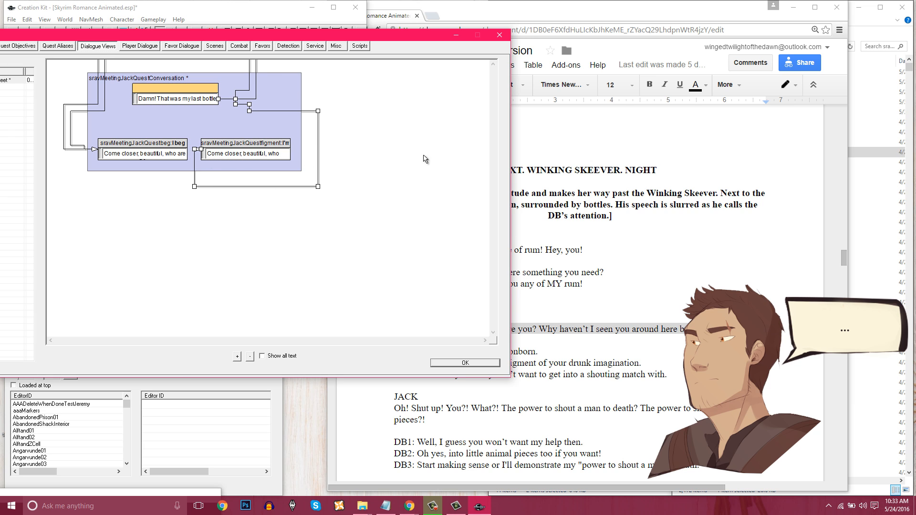
scroll(285, 165, up, 2)
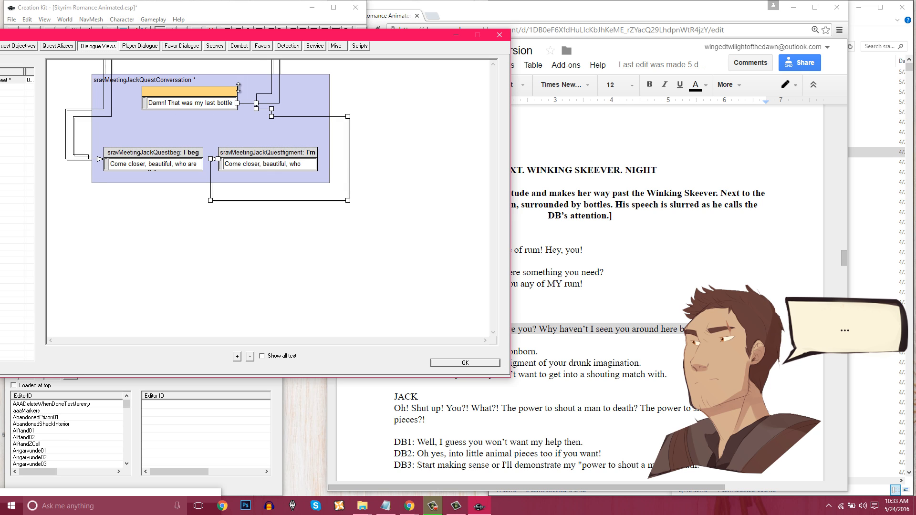
click(447, 364)
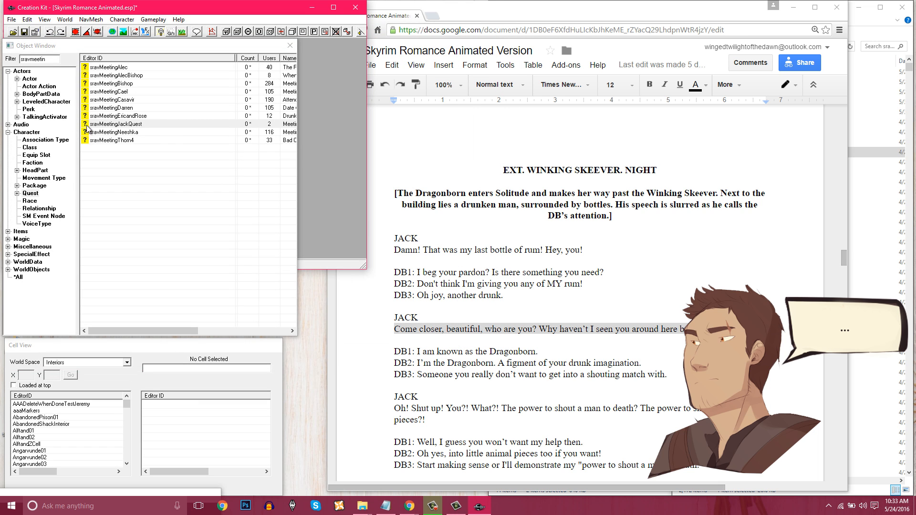
Save the plugin and open the response of the sravMeetingJackQuestfigment topic in sravMeetingJackQuest for editing.
click(24, 32)
double_click(104, 126)
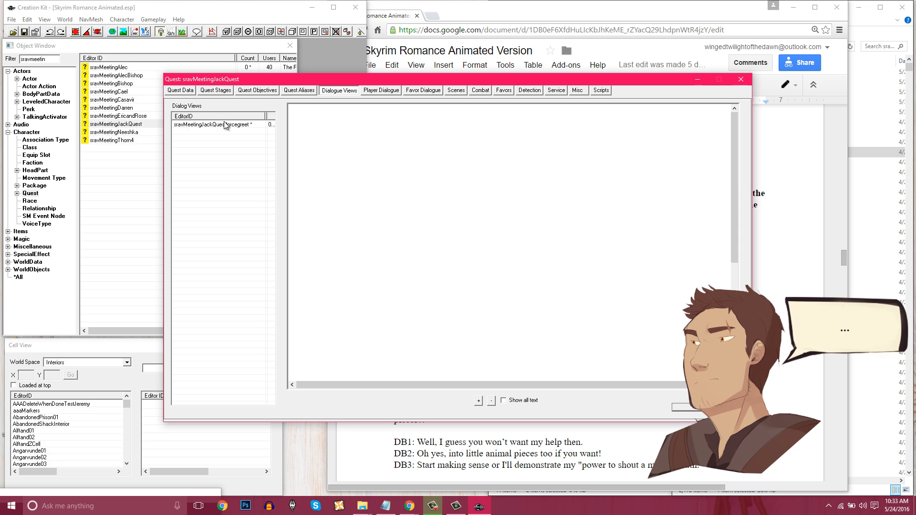
click(225, 124)
drag(372, 78, 101, 17)
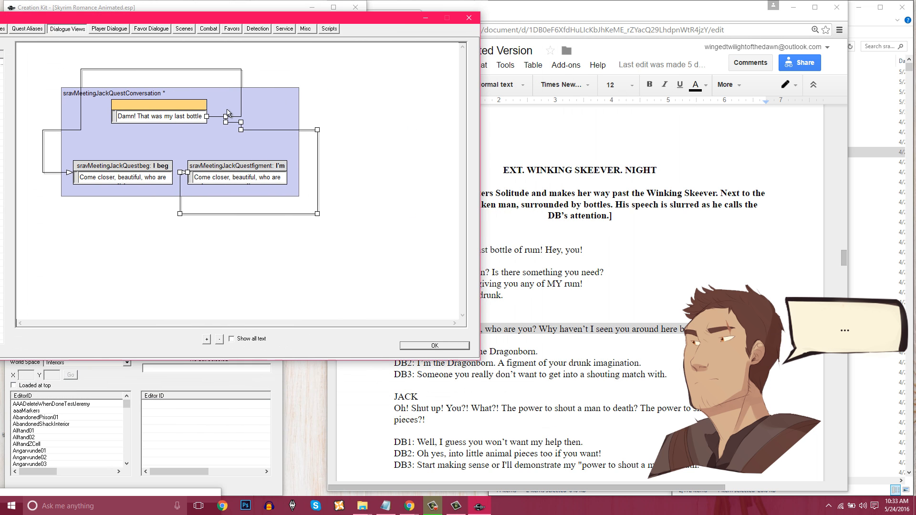
click(222, 167)
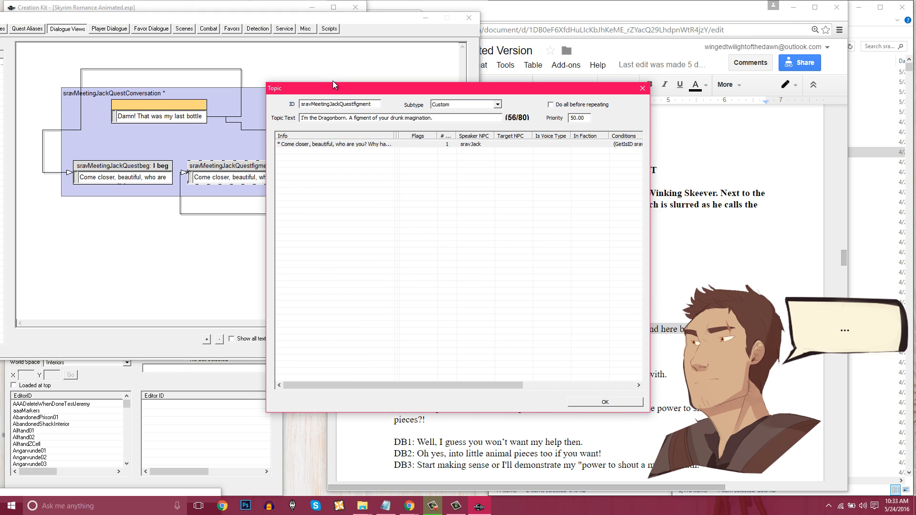
drag(285, 85, 64, 36)
double_click(103, 96)
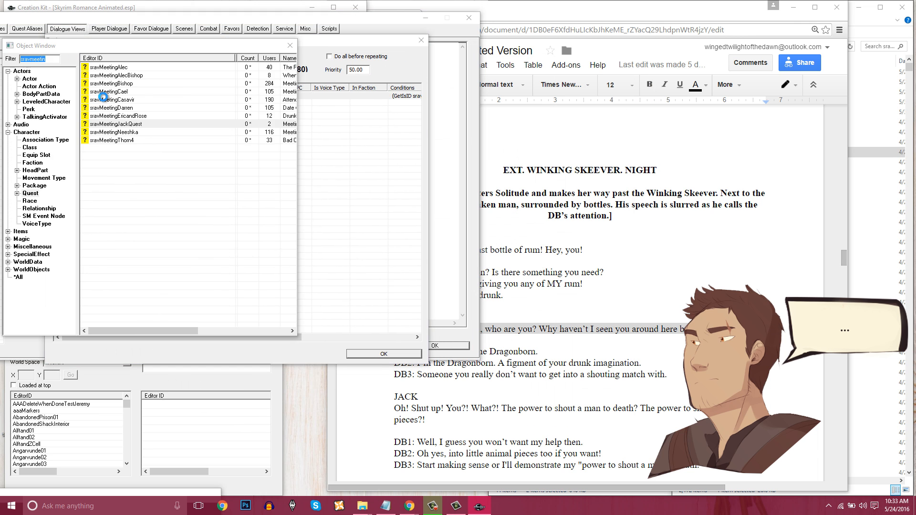
drag(333, 62, 124, 25)
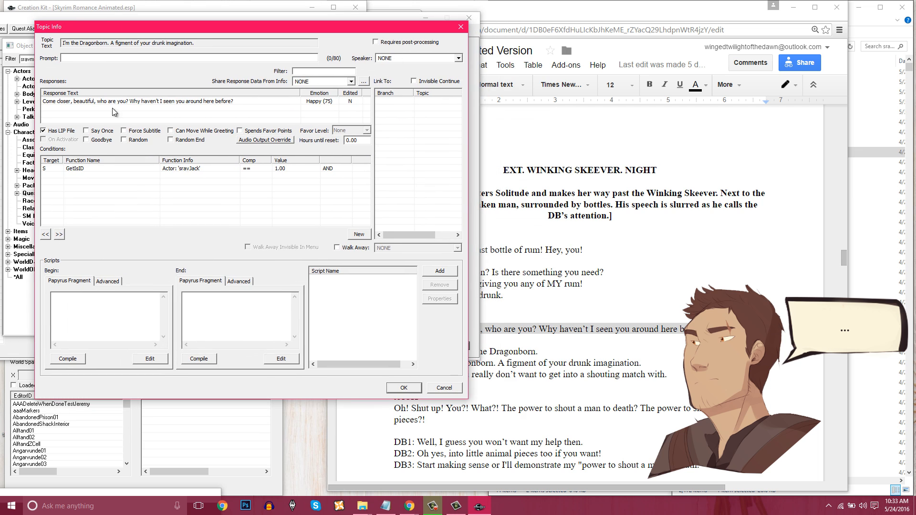
double_click(110, 101)
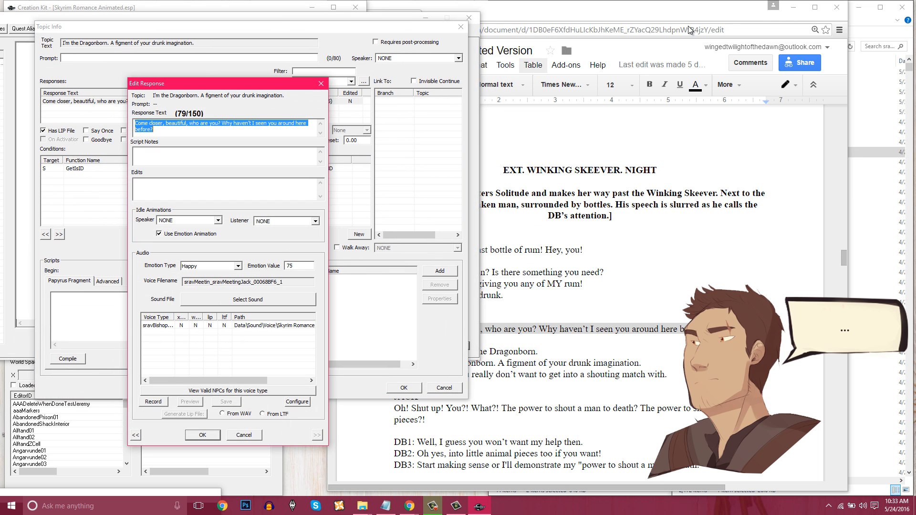
Copy the two "Come closer, beautiful, who are you" audio files from the Jacks Lines folder into the sravBishops_Voice folder.
click(791, 7)
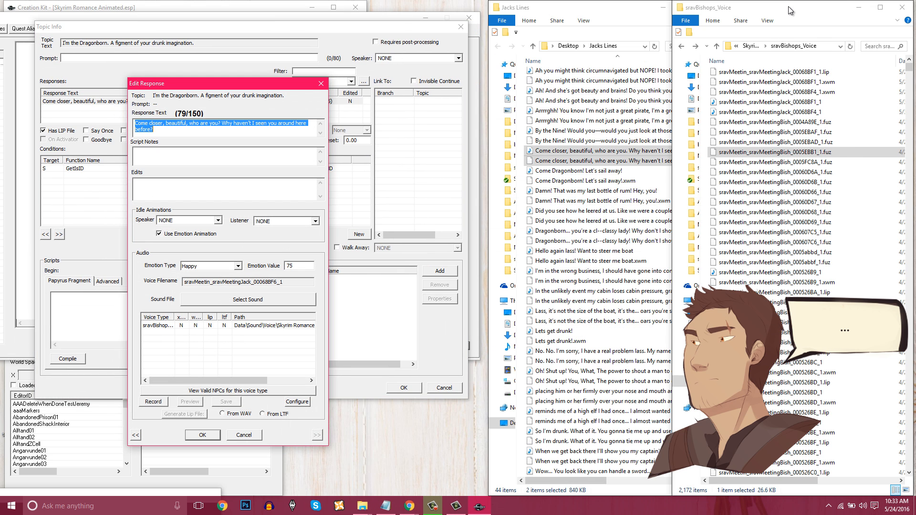
click(579, 150)
right_click(579, 151)
click(615, 291)
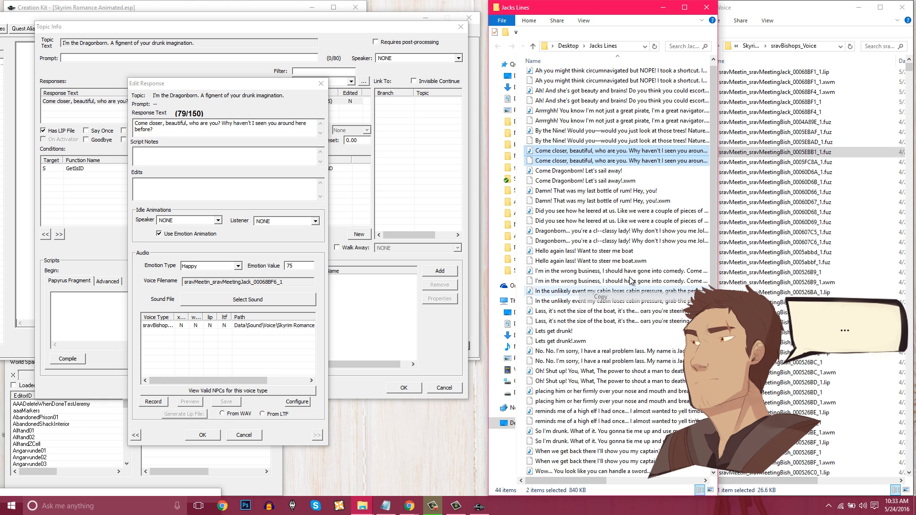
click(792, 212)
key(ctrl+v)
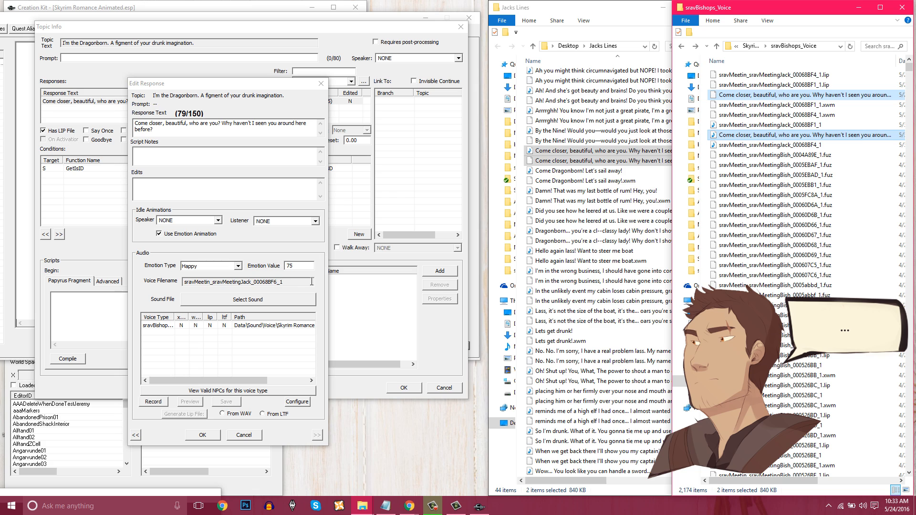
Rename both copied "Come closer, beautiful" audio files to the response's voice filename, sravMeetin_sravMeetingJack_00068BF6_1, keeping their extensions.
drag(285, 282, 171, 274)
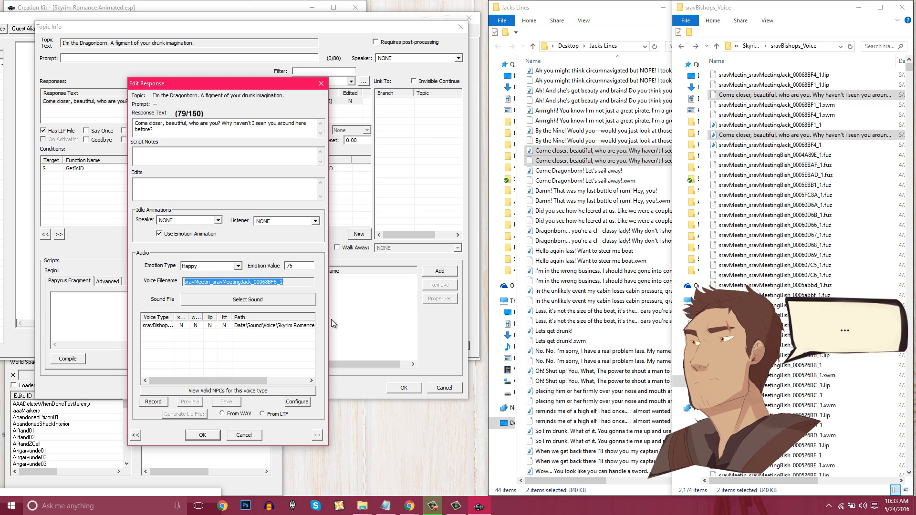
click(752, 95)
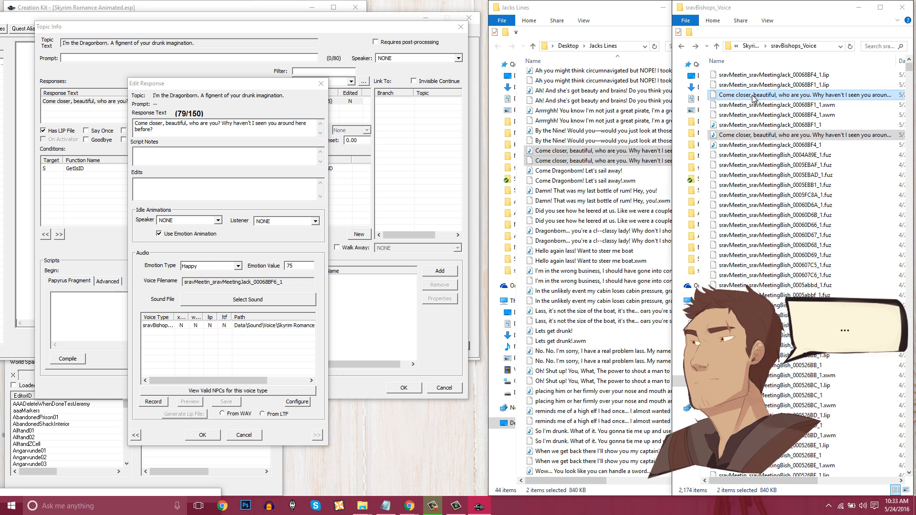
click(753, 95)
key(ctrl+v)
key(Return)
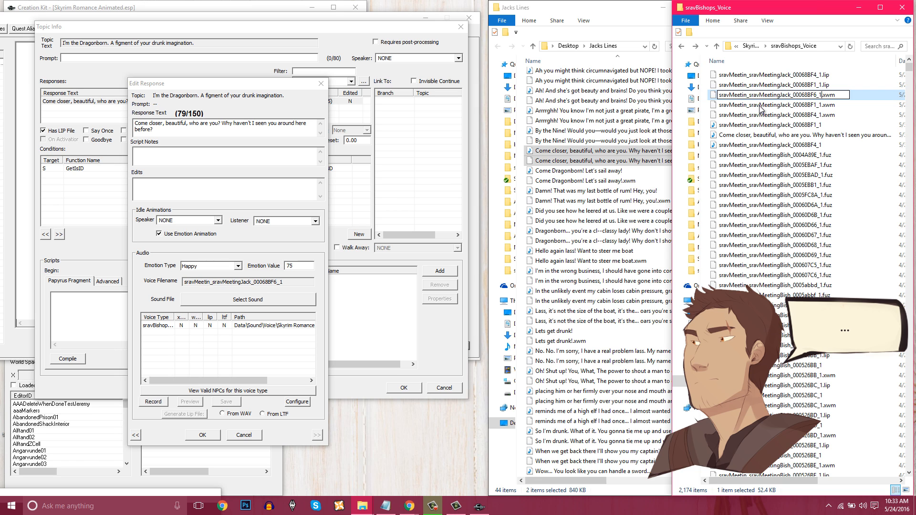
click(756, 136)
key(F2)
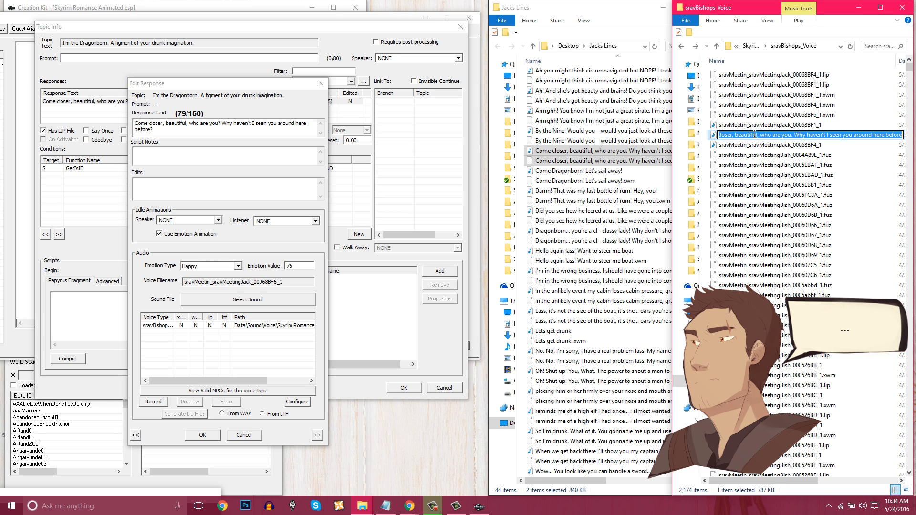
key(ctrl+v)
click(763, 195)
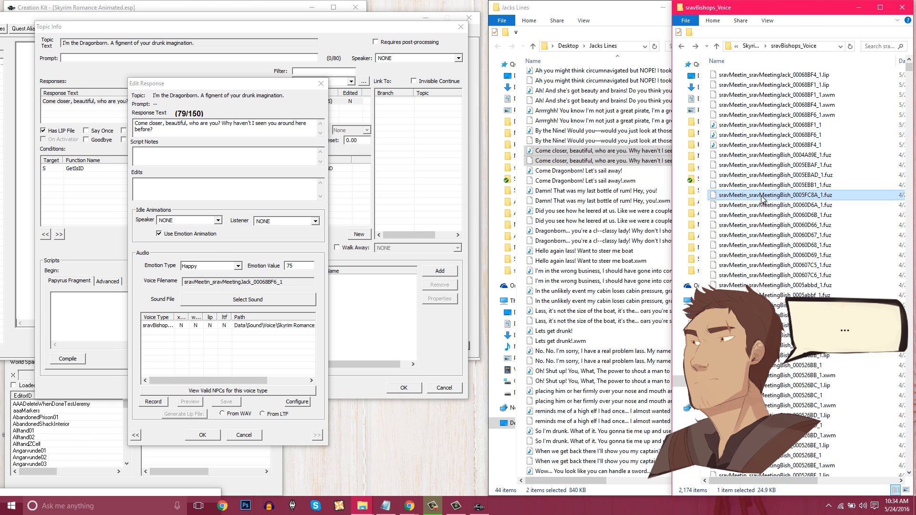
Accept the figment response, its topic info, the topic and the quest.
click(208, 434)
click(409, 389)
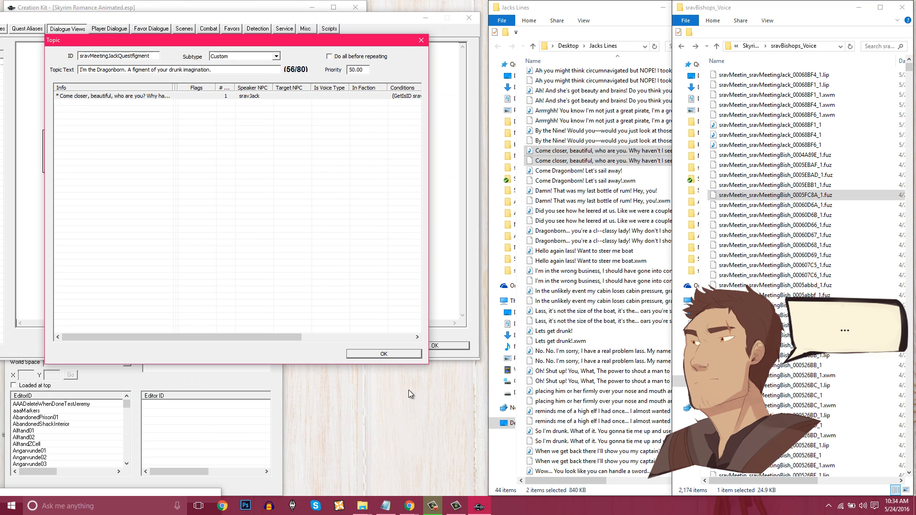
click(389, 354)
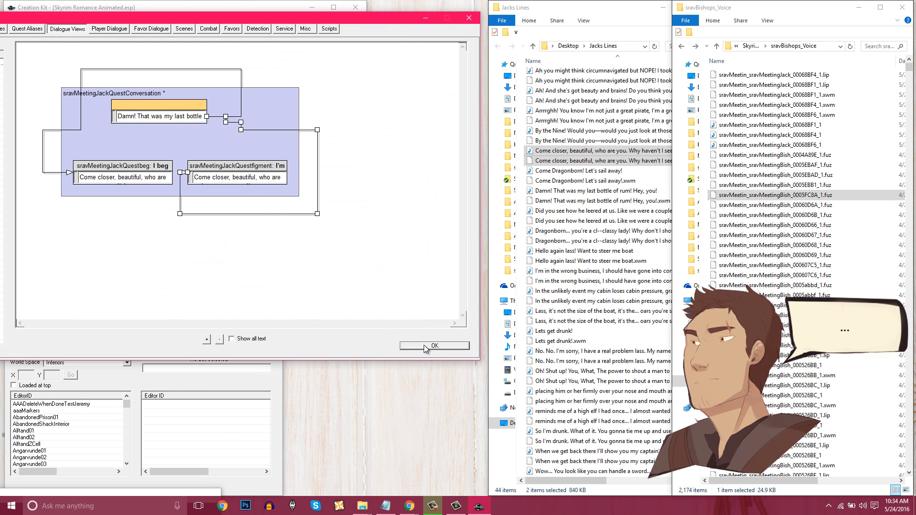
click(427, 346)
Reopen the sravMeetingJackQuestfigment response, generate its lip file from the WAV for the sravBishops voice type, and accept the response, topic info and topic.
double_click(114, 124)
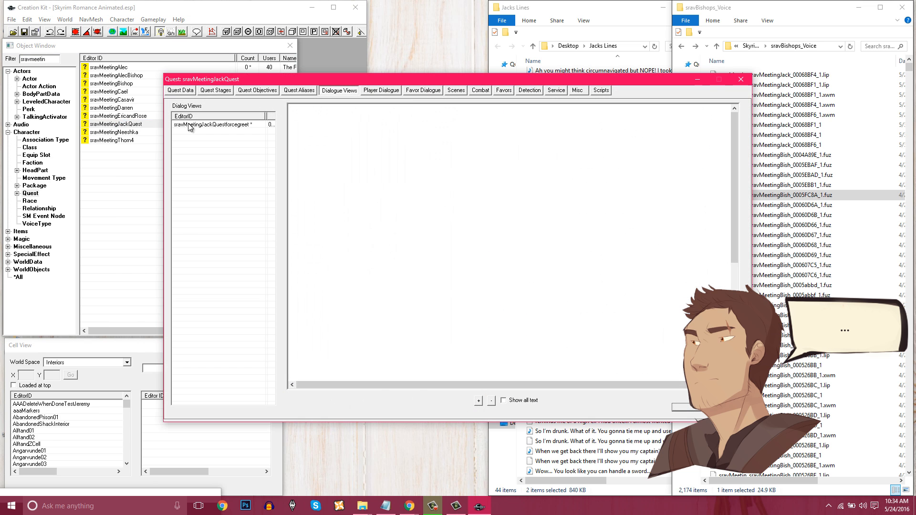
drag(331, 84, 53, 63)
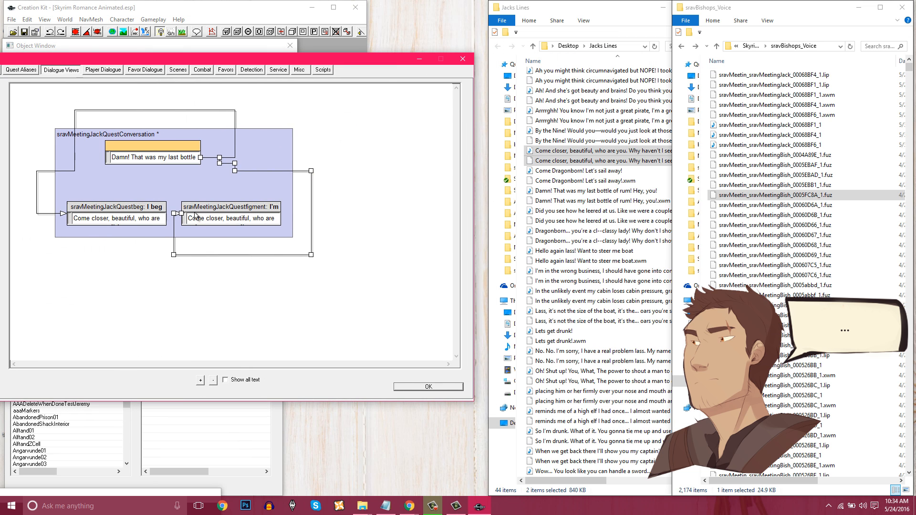
click(215, 208)
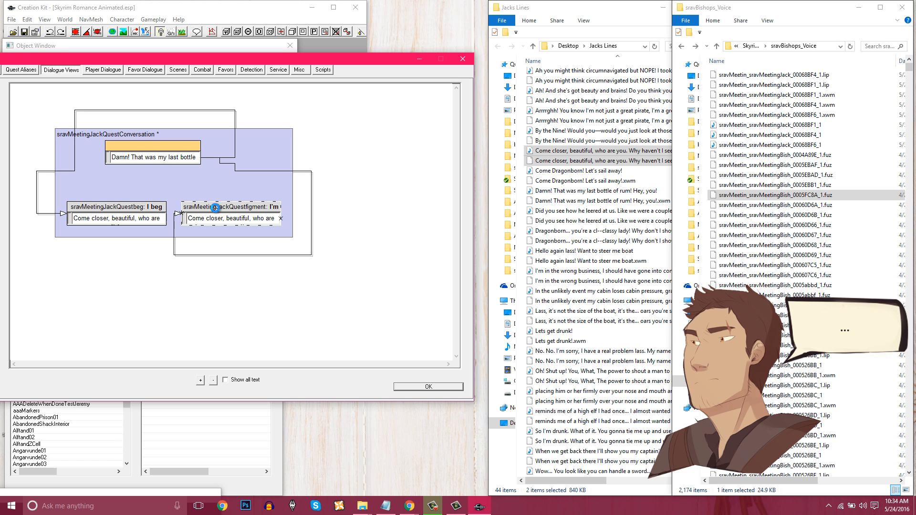
double_click(309, 144)
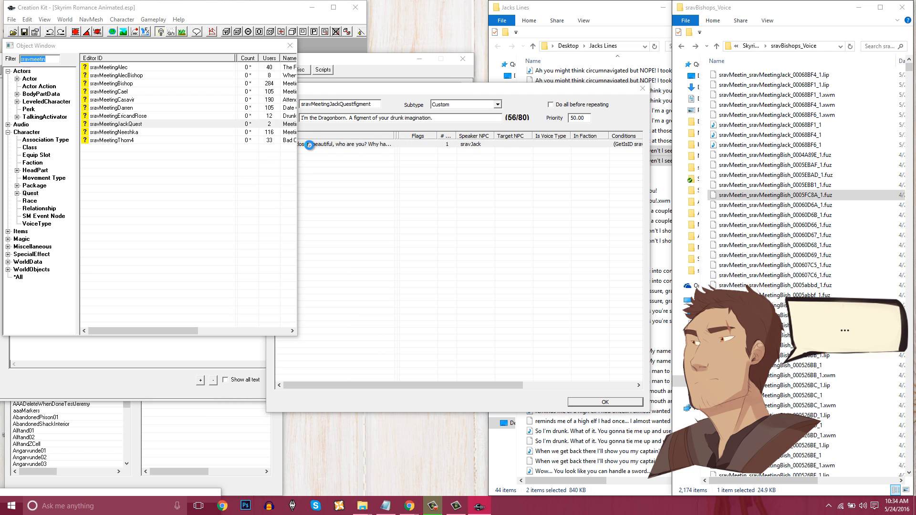
double_click(308, 138)
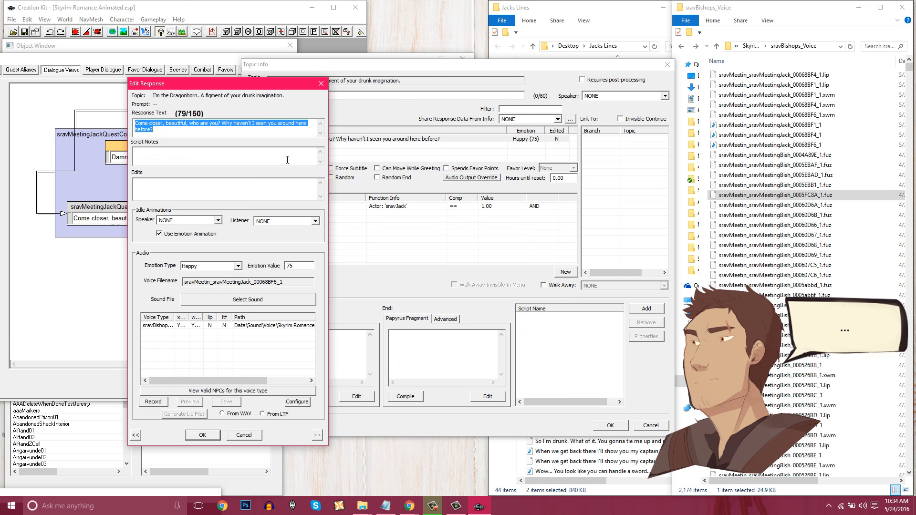
click(195, 326)
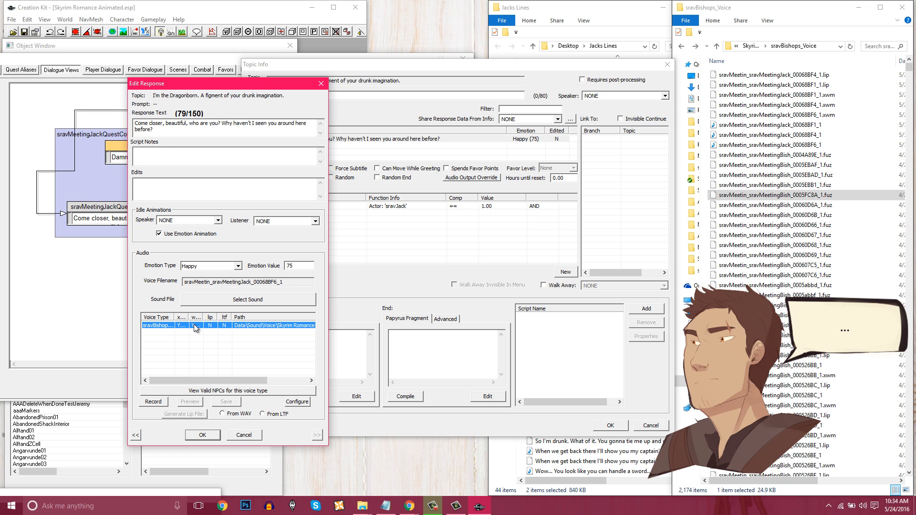
click(222, 414)
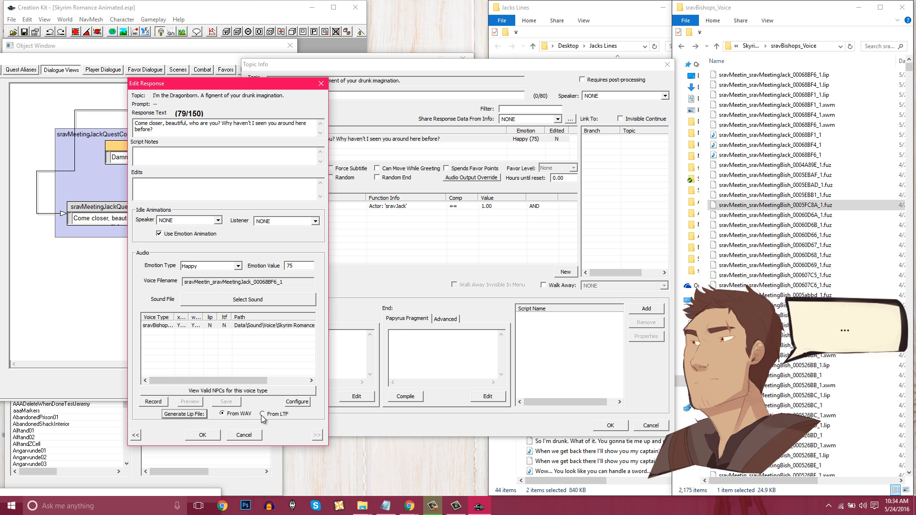
click(215, 437)
click(604, 428)
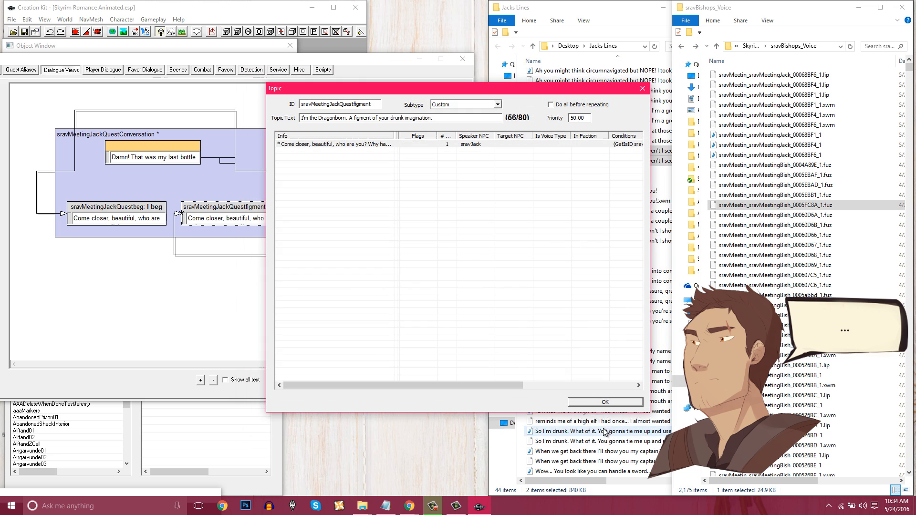
click(607, 402)
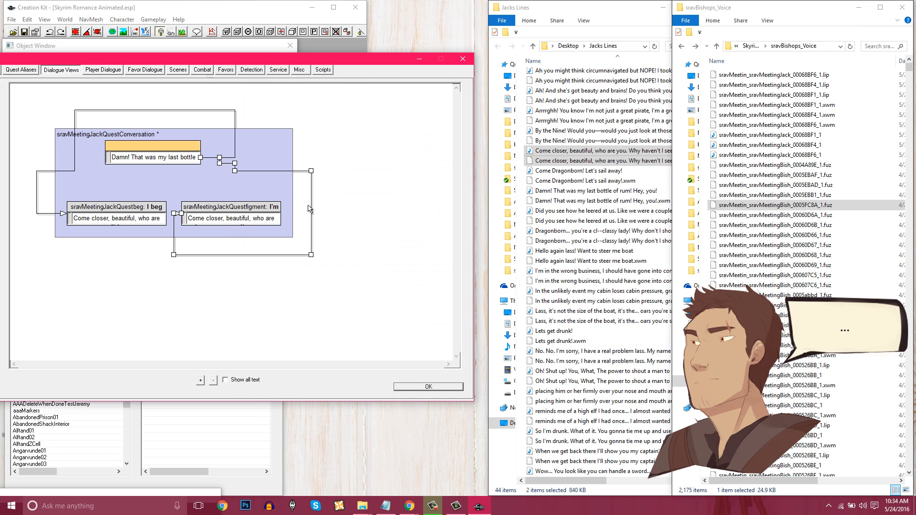
Shift the sravMeetingJackQuestbeg and sravMeetingJackQuestfigment boxes leftward in the dialogue view, keeping them side by side below the force-greet topic.
click(229, 207)
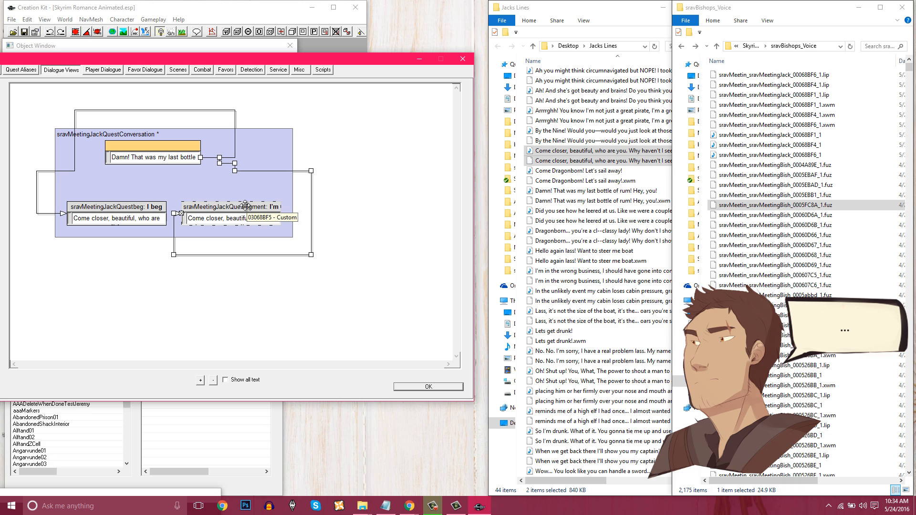
click(178, 193)
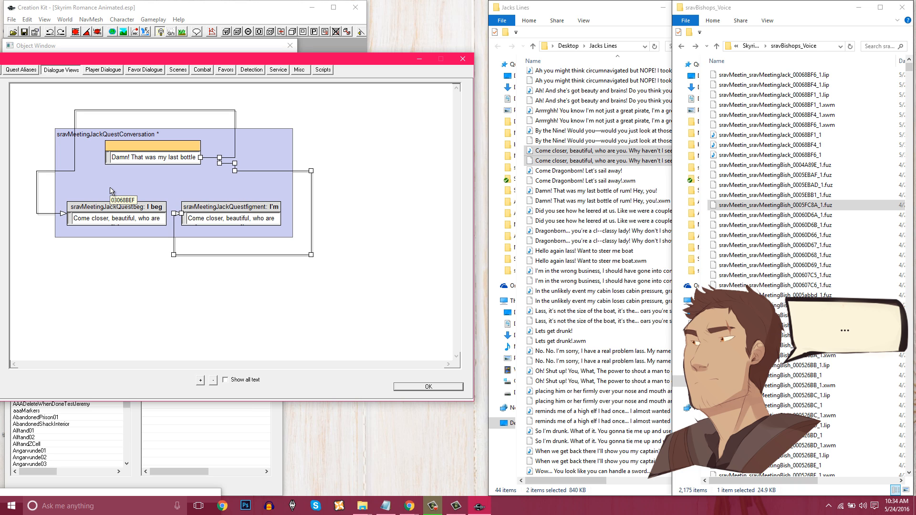
drag(122, 209, 77, 208)
drag(222, 204, 169, 204)
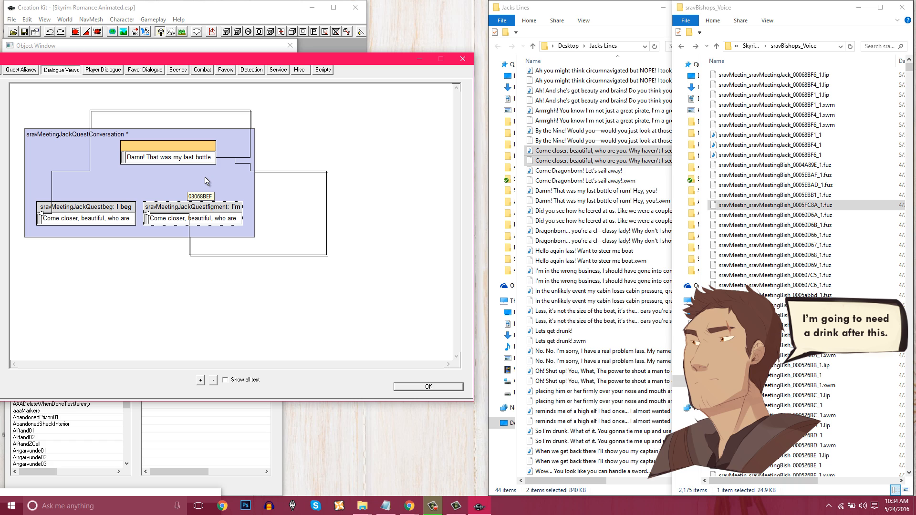